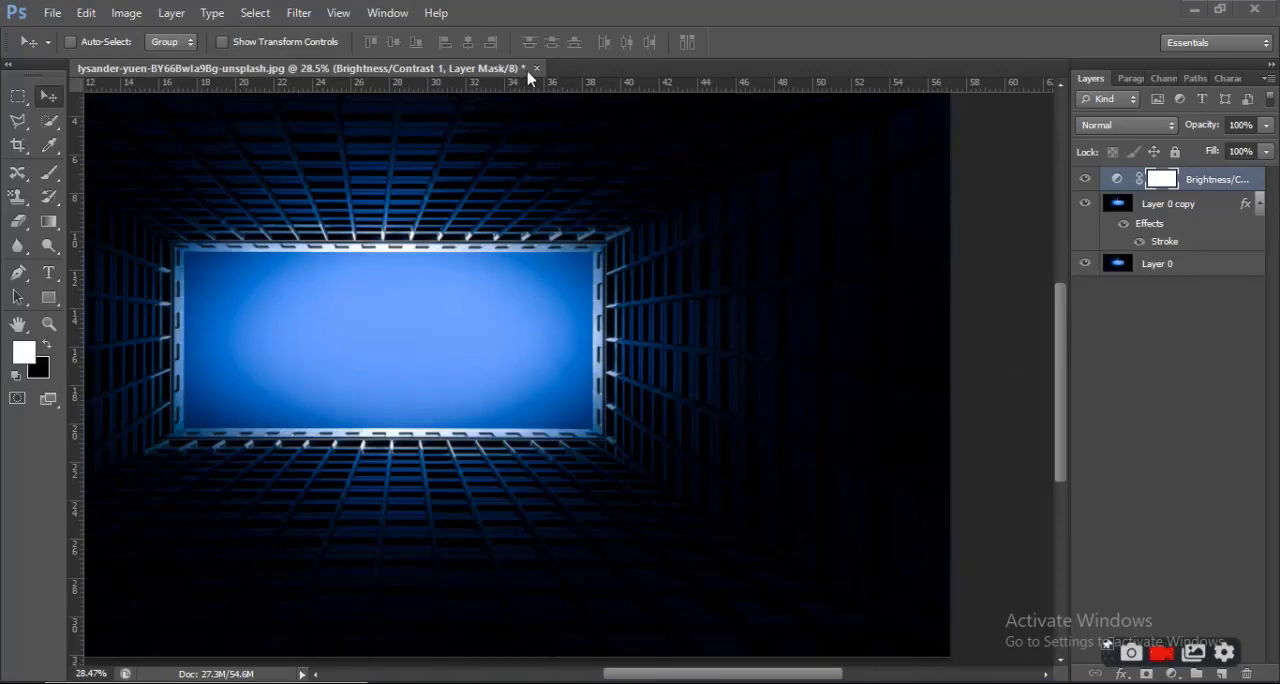
Close the current image without saving and reopen the BY66BwIa9Bg-unsplash photo from Downloads
left_click(536, 68)
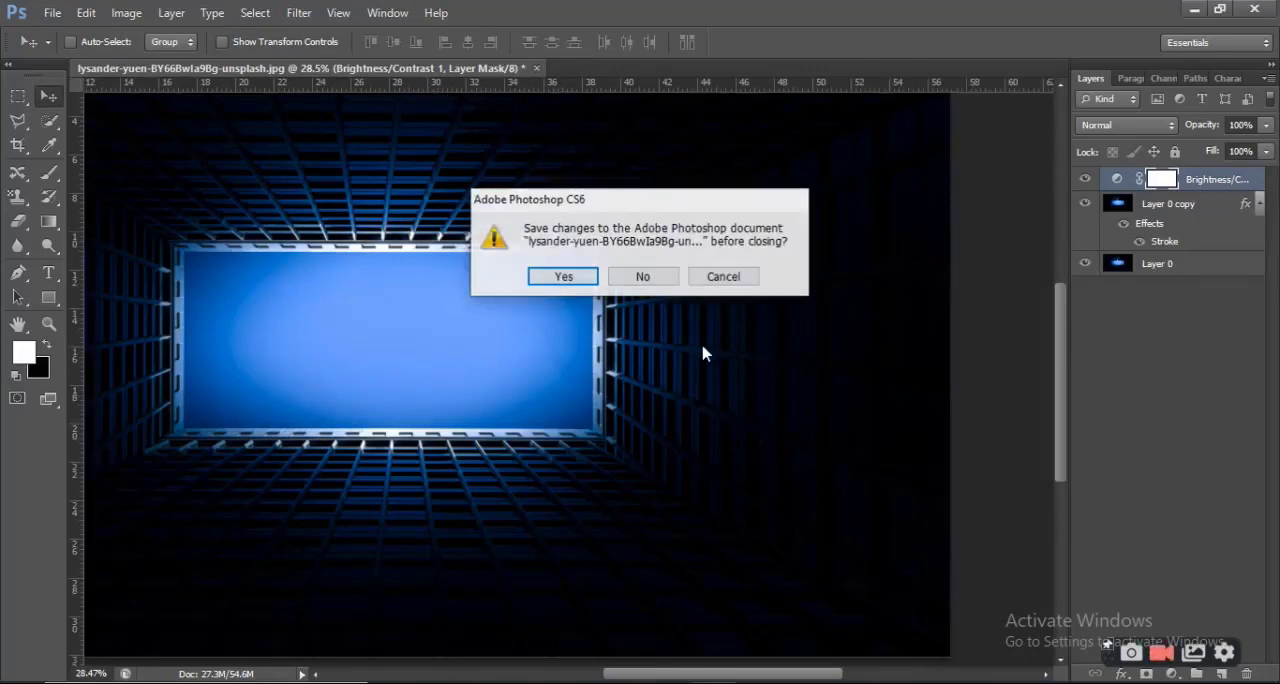
left_click(655, 280)
double_click(745, 266)
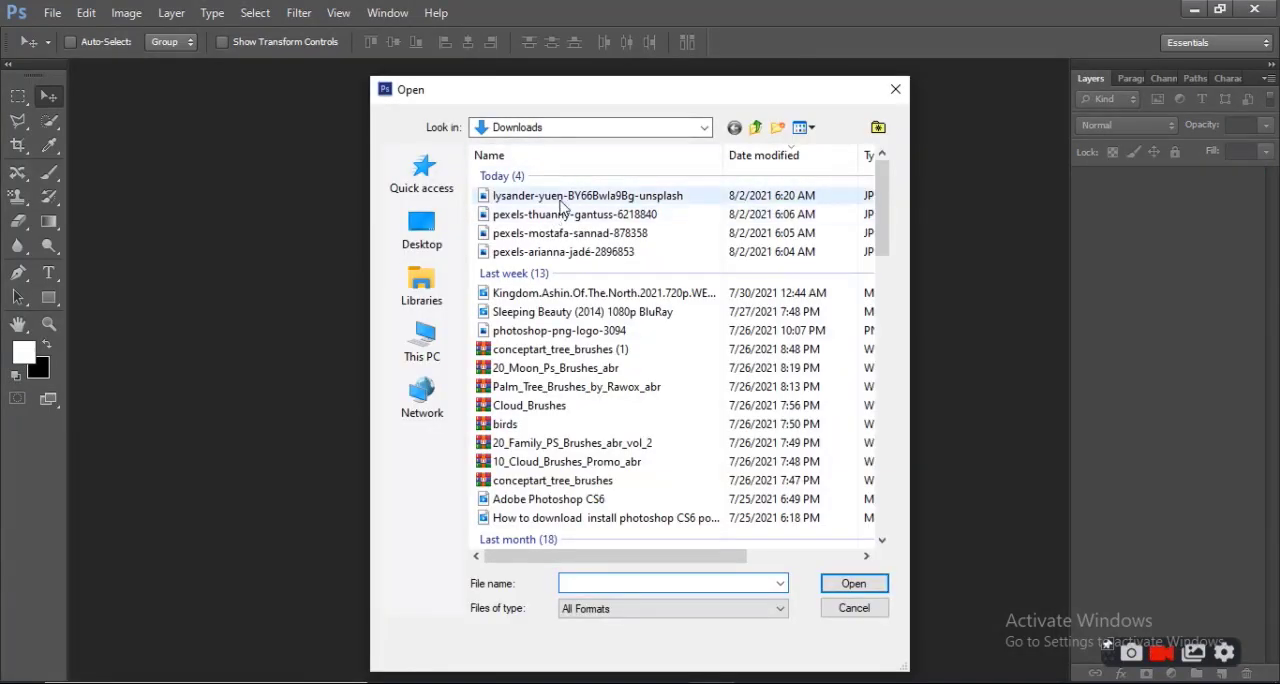
left_click(562, 199)
left_click(854, 584)
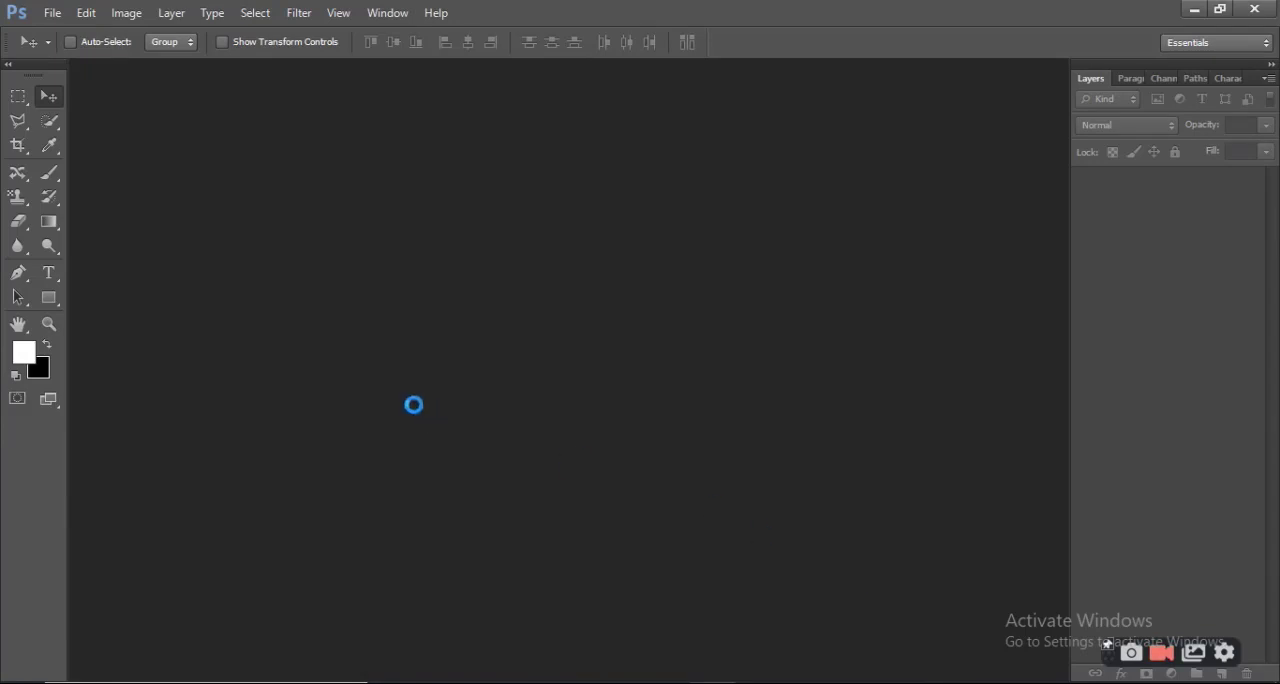
scroll(461, 432, "down", 3)
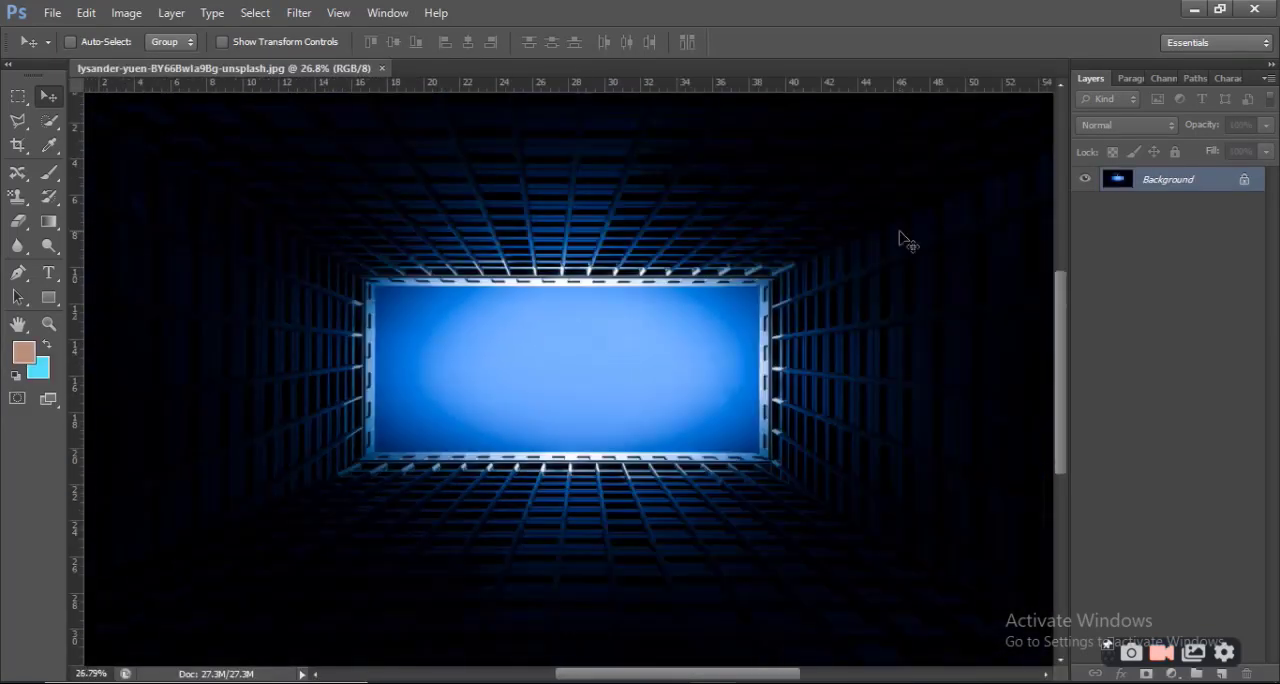
Convert the locked Background into an editable layer with the default name Layer 0
double_click(1244, 186)
left_click(806, 226)
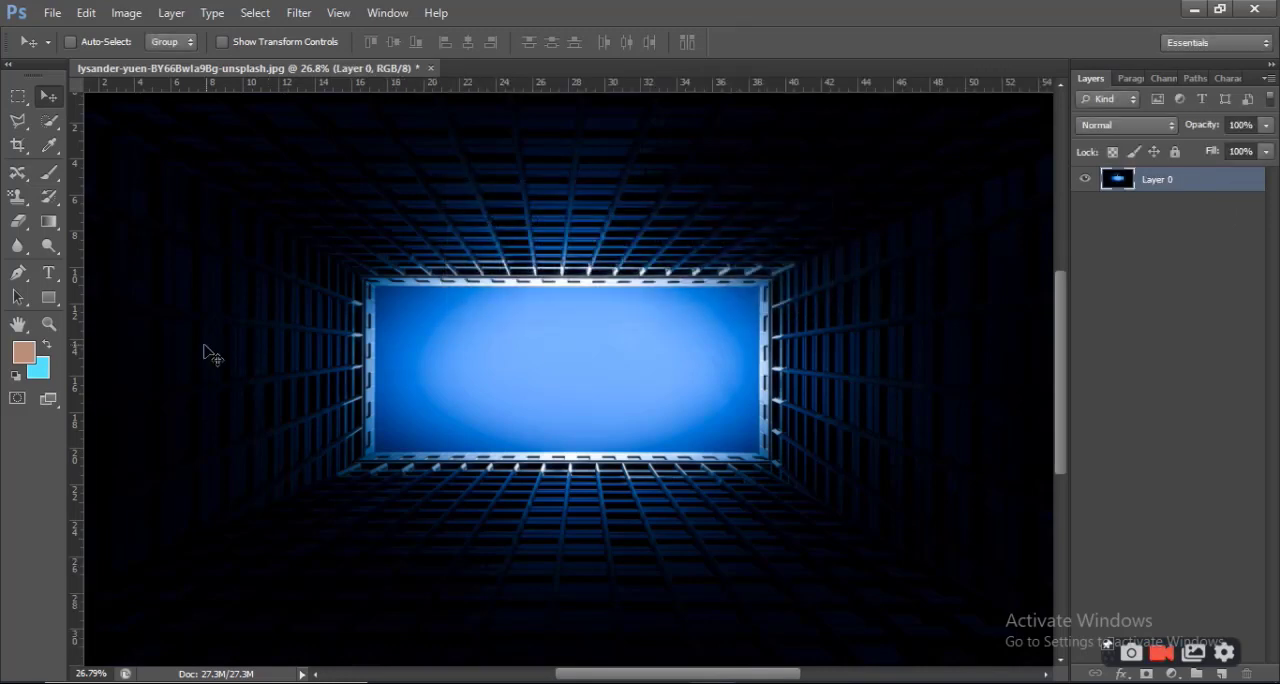
left_click(1176, 675)
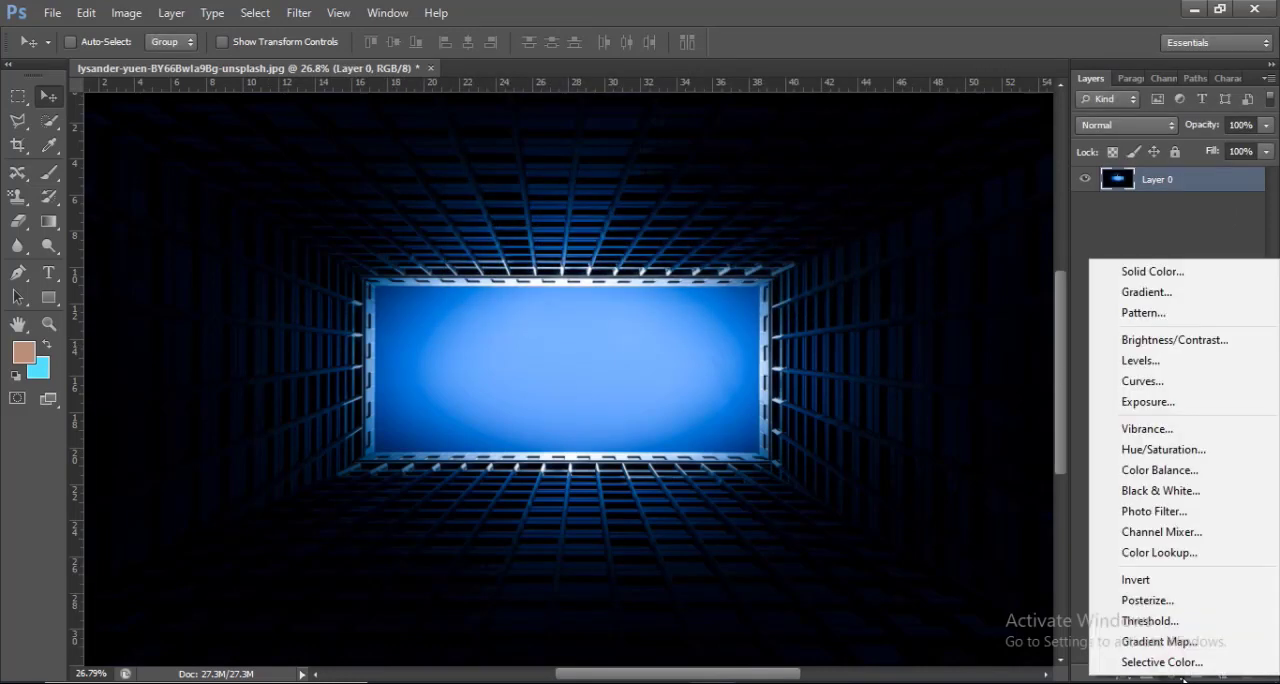
left_click(290, 12)
left_click(289, 11)
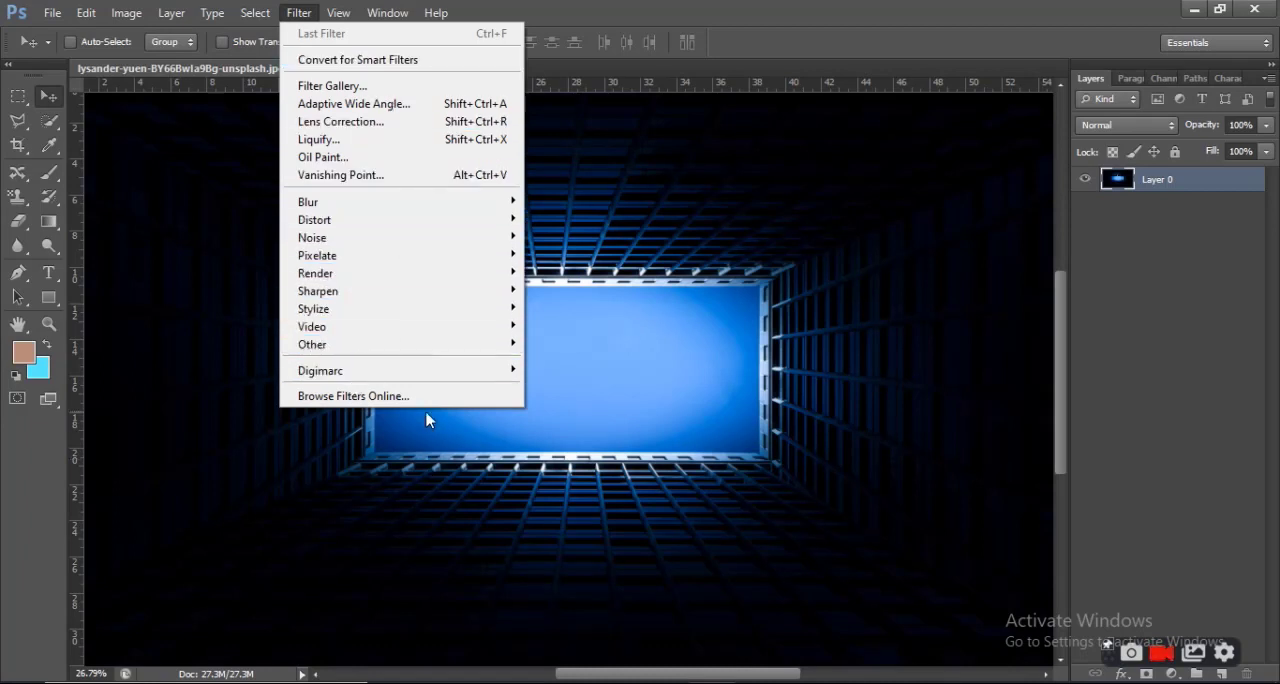
Add a Brightness/Contrast adjustment layer with Brightness 42 and Contrast -40
left_click(1173, 674)
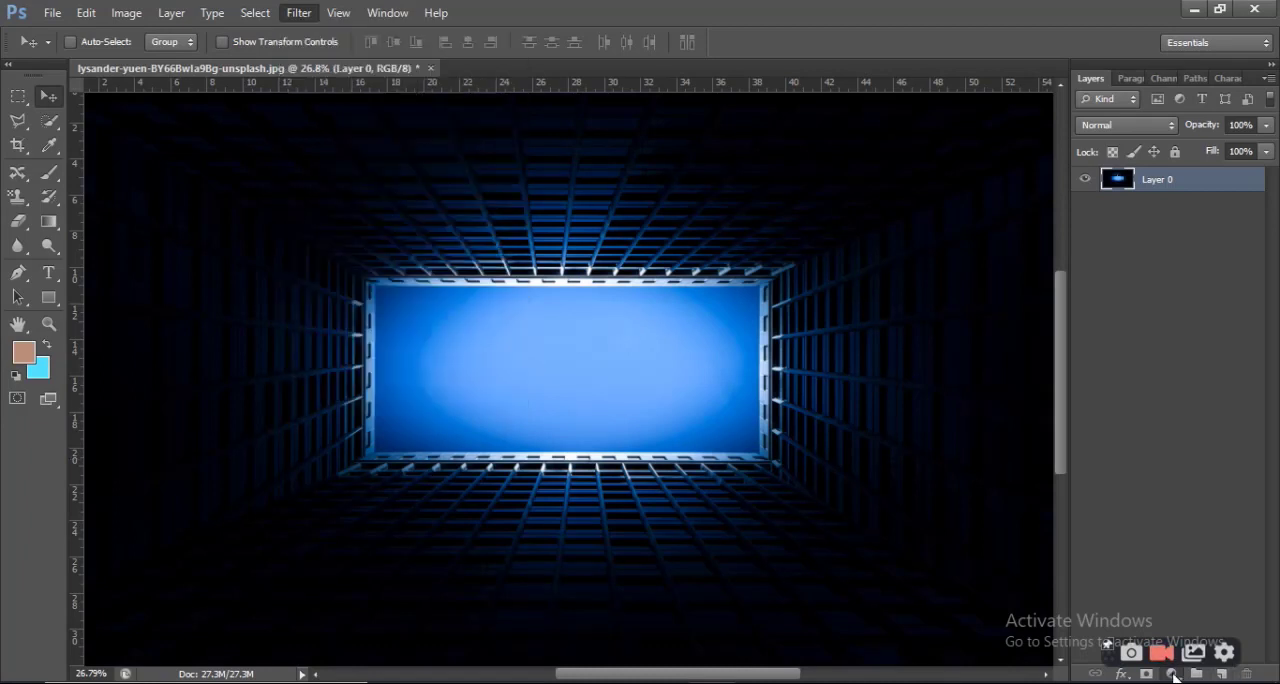
left_click(1172, 336)
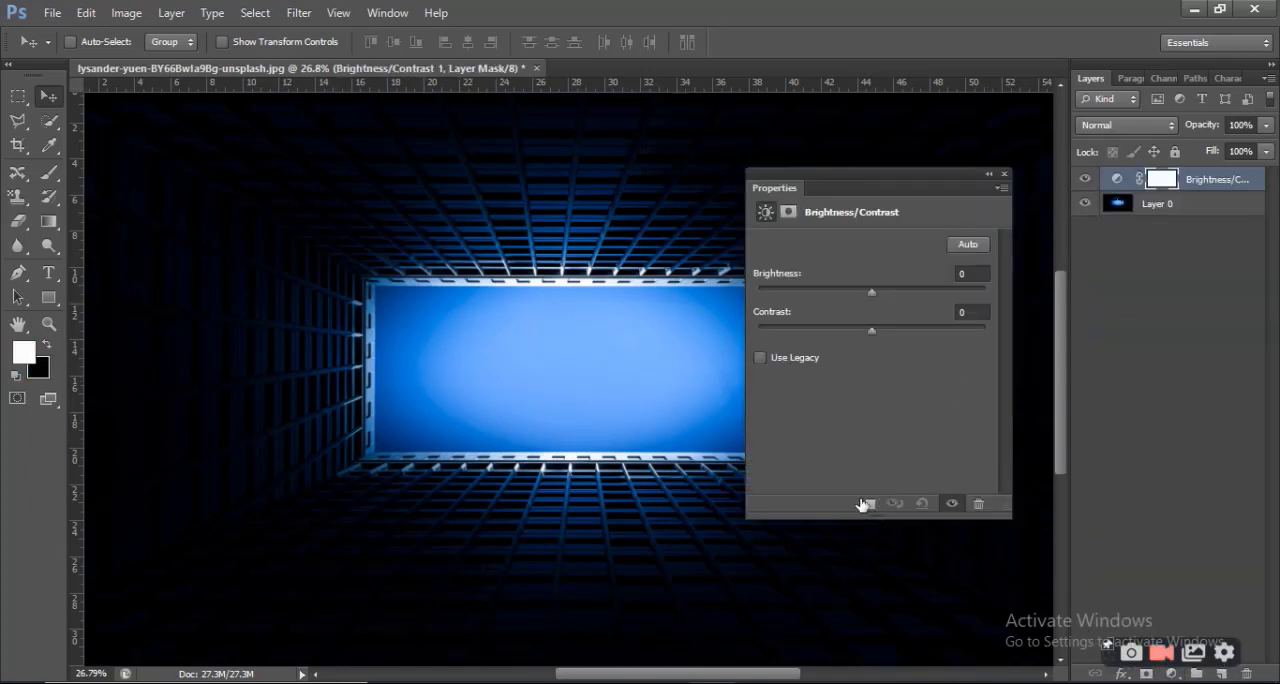
left_click_drag(876, 298, 782, 341)
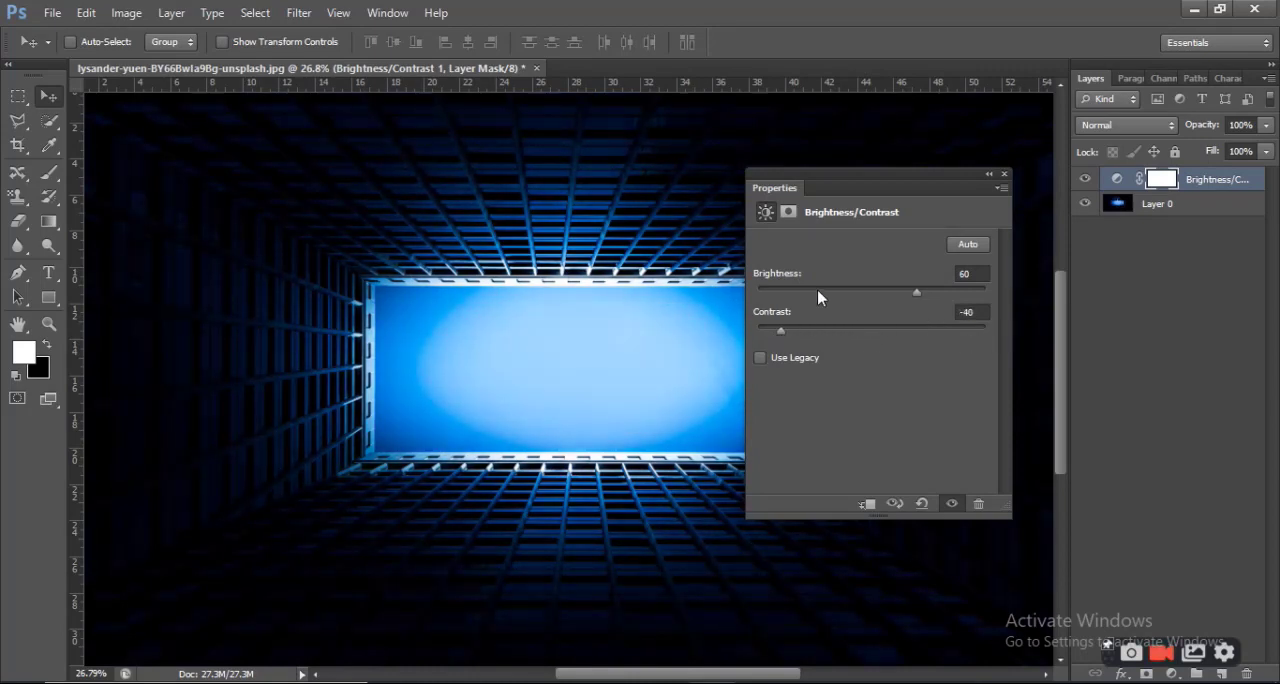
left_click_drag(910, 300, 905, 301)
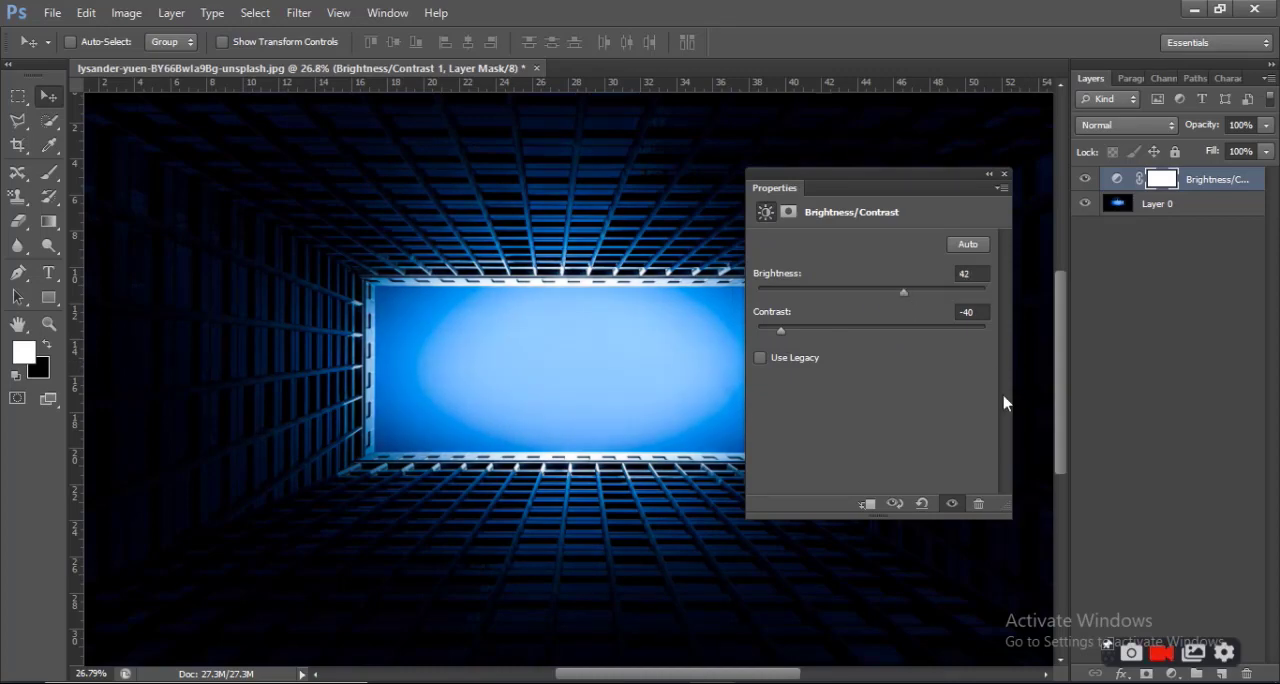
left_click(1004, 175)
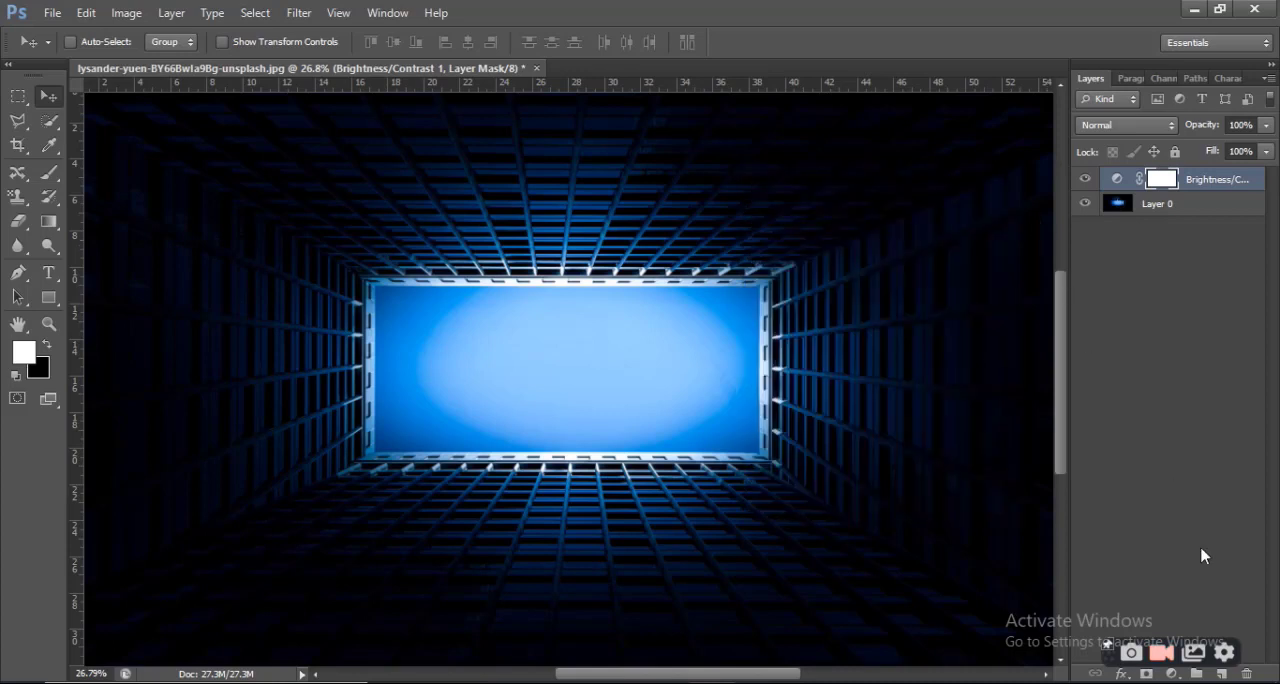
Add a Levels adjustment layer and lower the RGB output white level to 245
left_click(1172, 674)
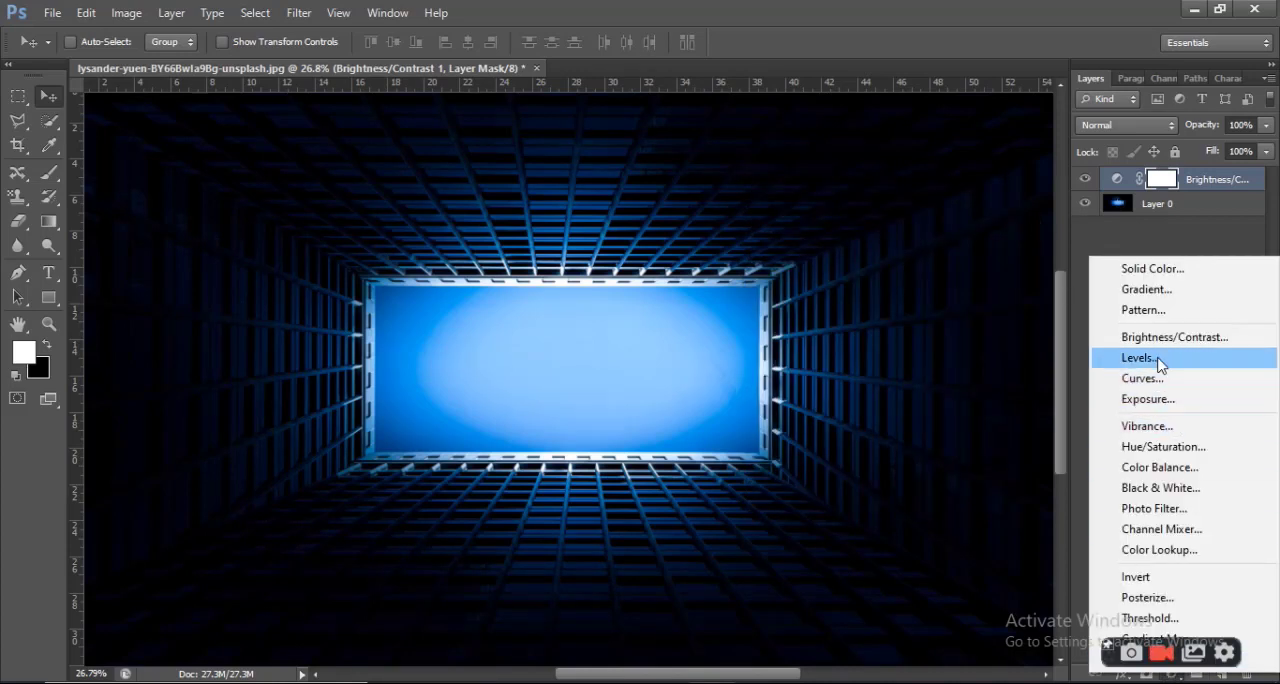
left_click(1163, 360)
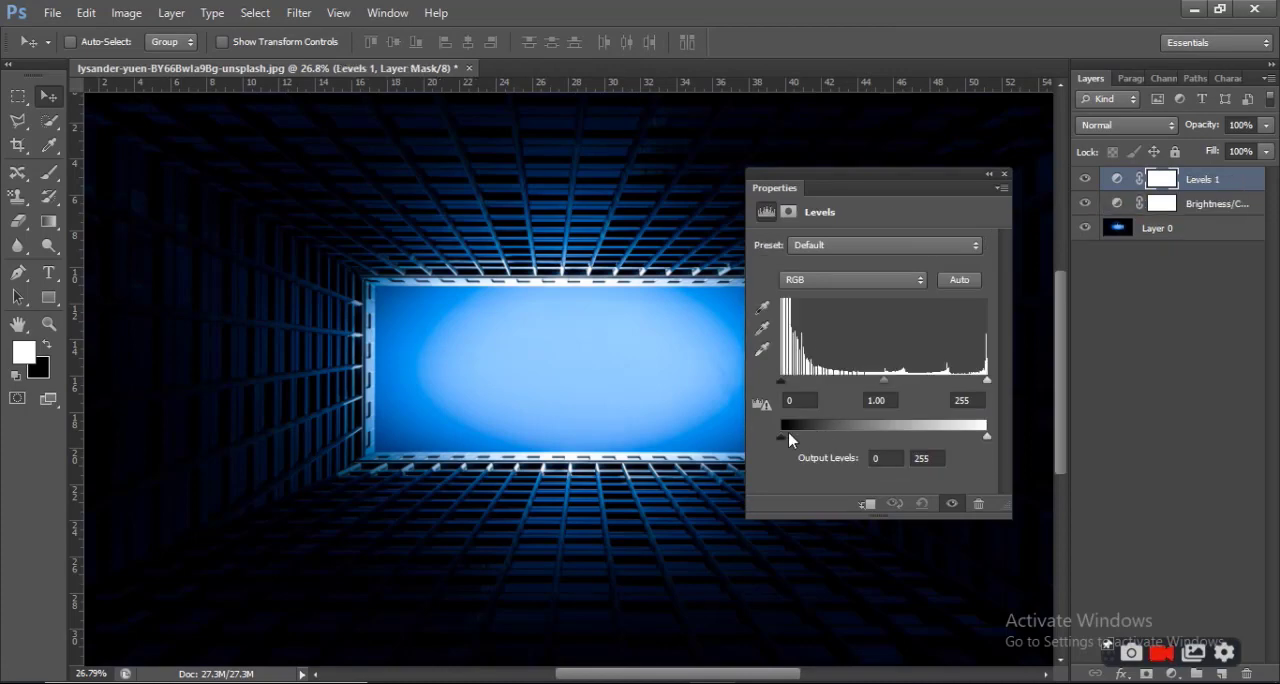
mouse_move(784, 441)
left_mouse_down()
mouse_move(815, 441)
mouse_move(783, 441)
left_mouse_up()
mouse_move(986, 440)
left_mouse_down()
mouse_move(949, 446)
mouse_move(980, 446)
left_mouse_up()
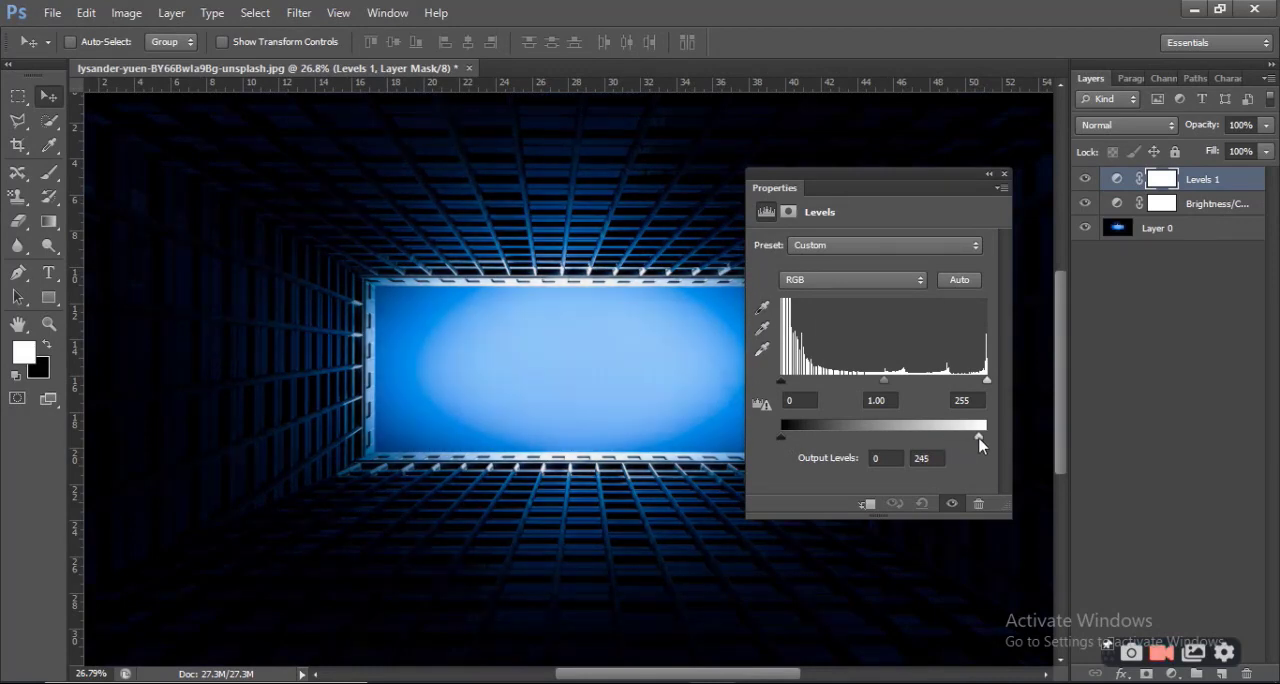
In the Levels adjustment, set the Red channel's output white level to 213 and the Blue channel's output black level to 21
left_click(918, 283)
left_click(856, 322)
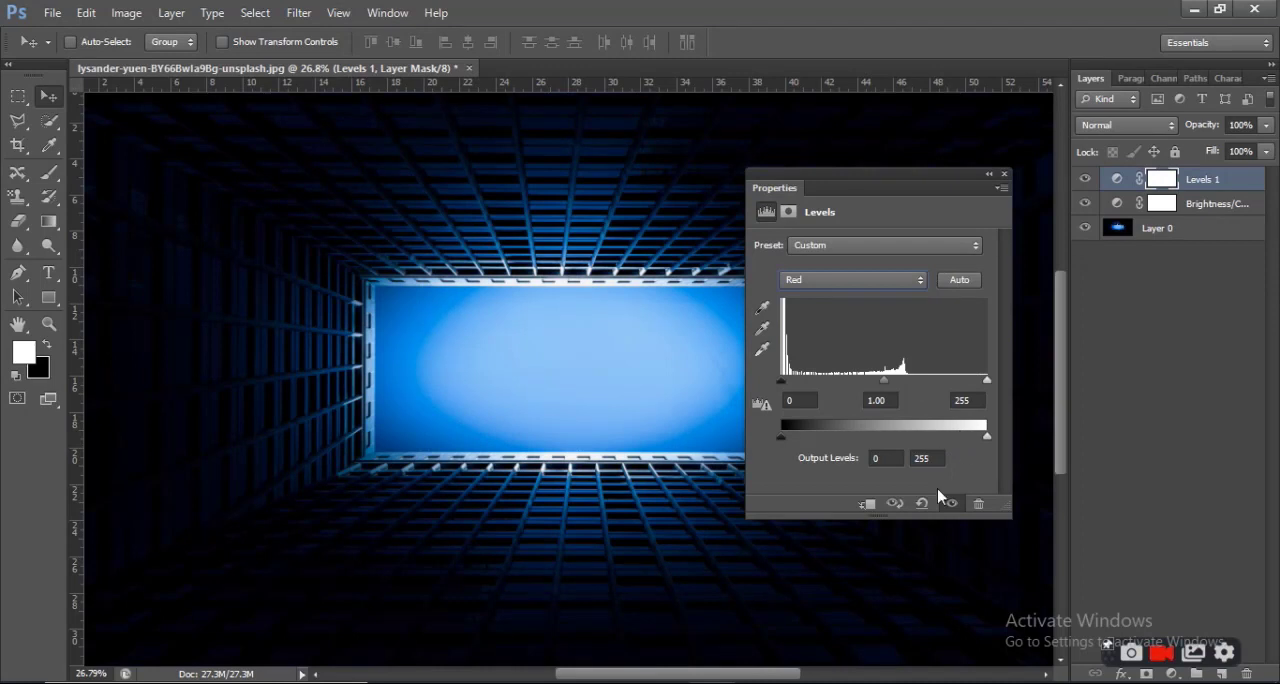
left_click_drag(986, 437, 953, 437)
left_click(869, 283)
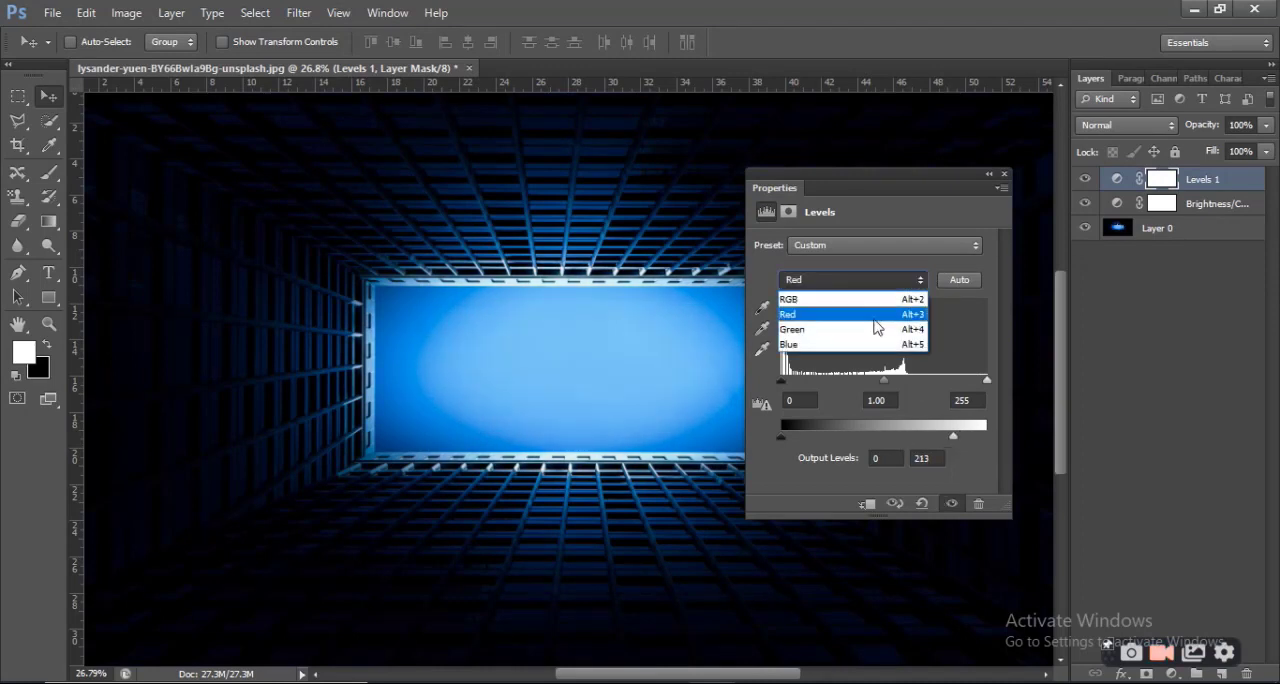
left_click(853, 346)
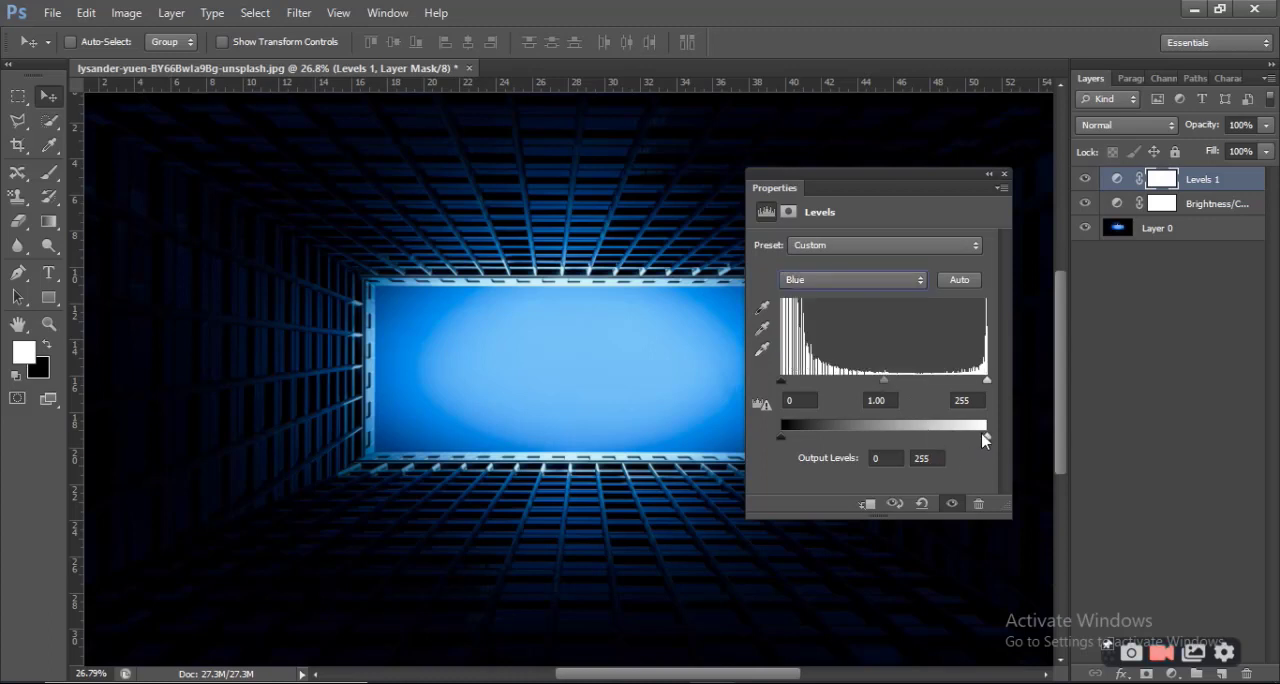
mouse_move(782, 446)
left_mouse_down()
mouse_move(845, 445)
mouse_move(800, 458)
left_mouse_up()
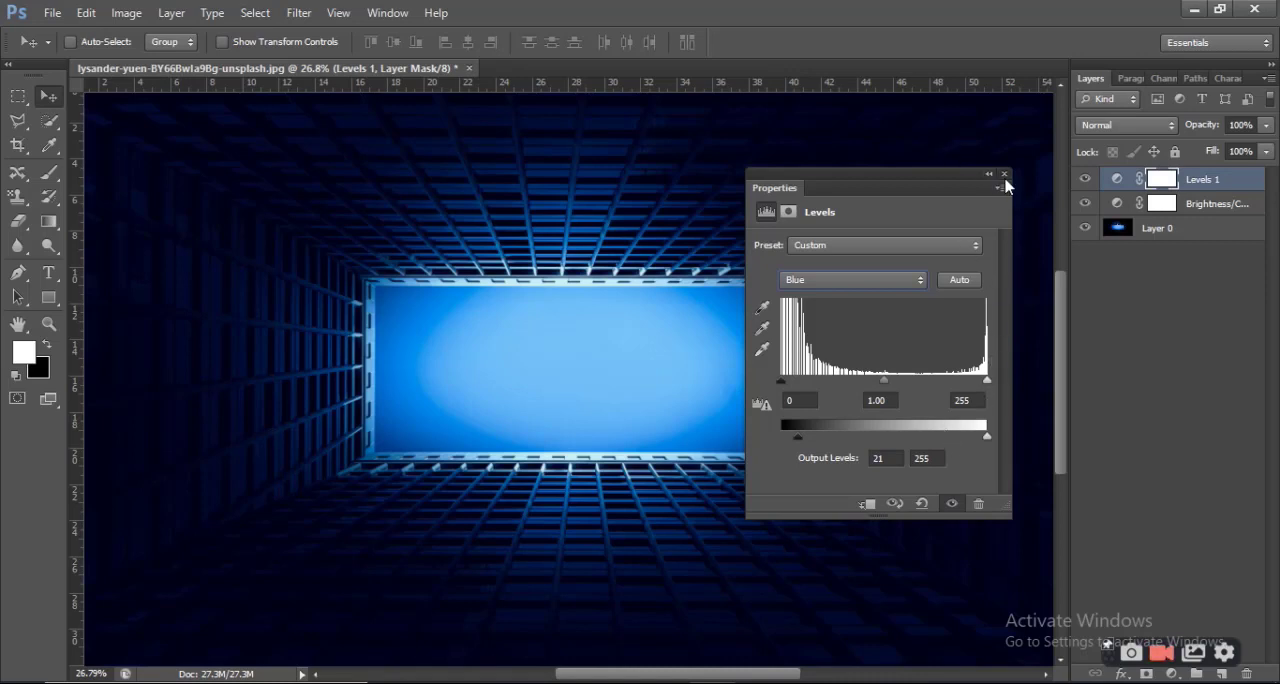
left_click(1004, 175)
Add a Curves adjustment layer with one control point slightly above the middle of the RGB curve
left_click(1180, 675)
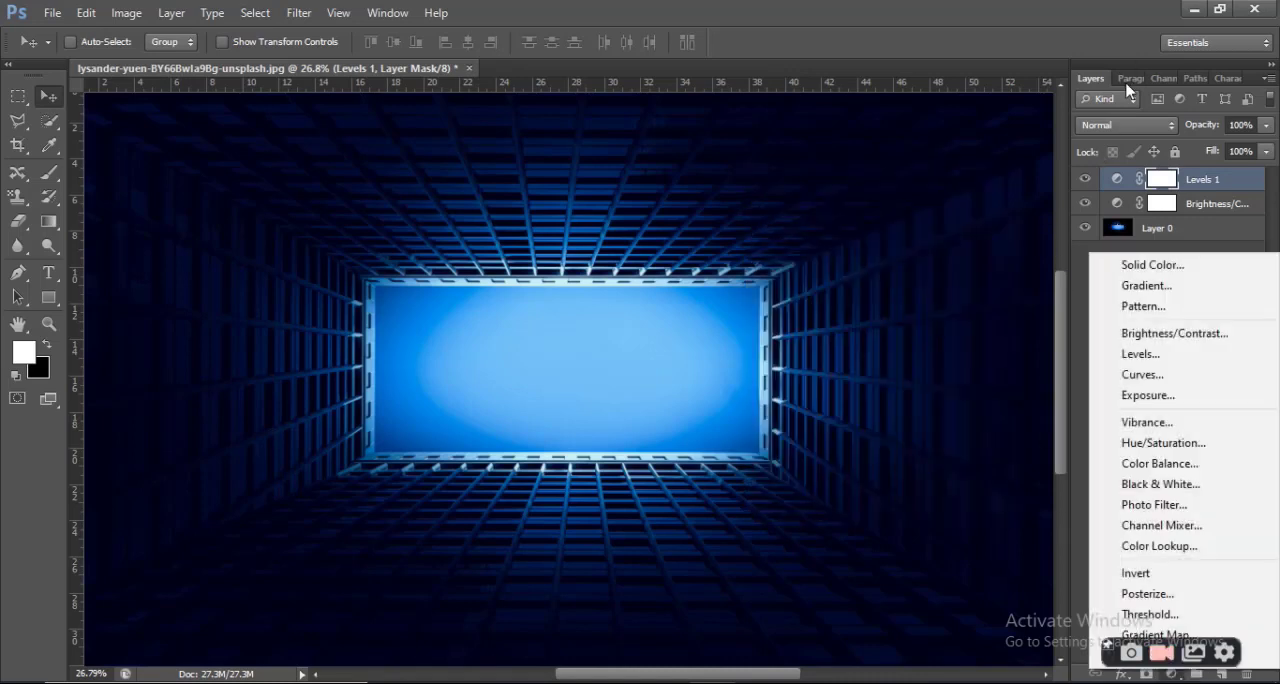
left_click(1142, 374)
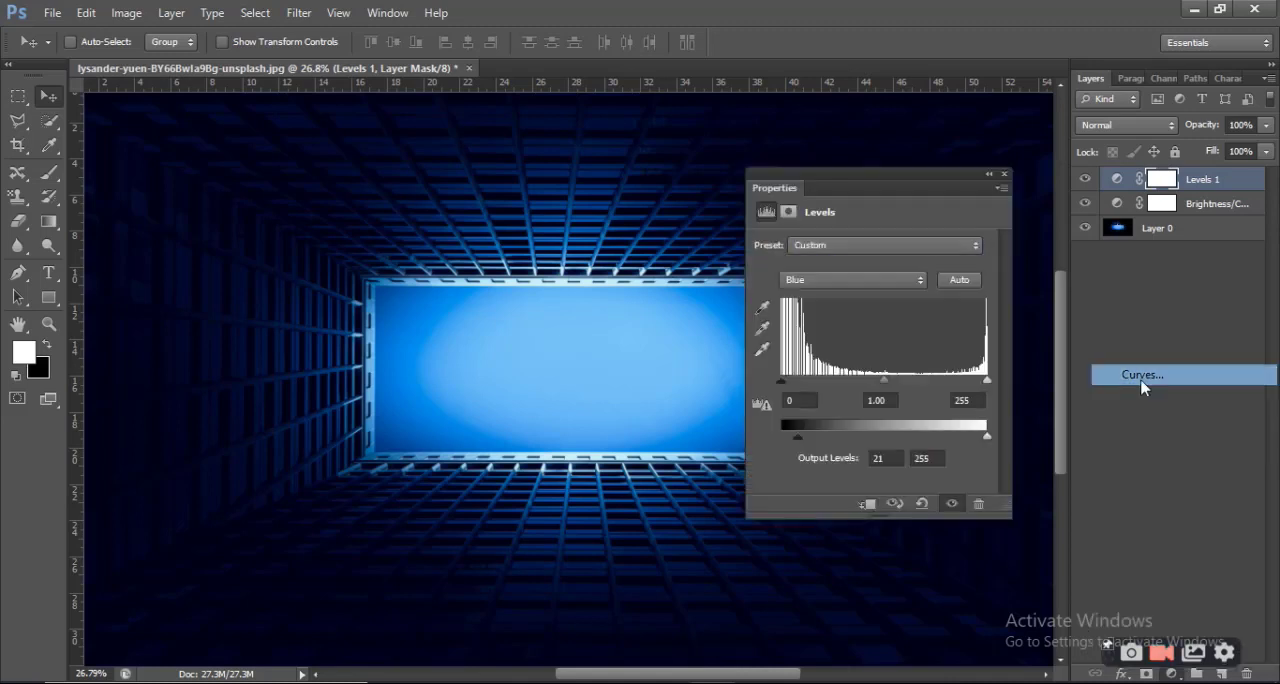
left_click_drag(889, 381, 904, 360)
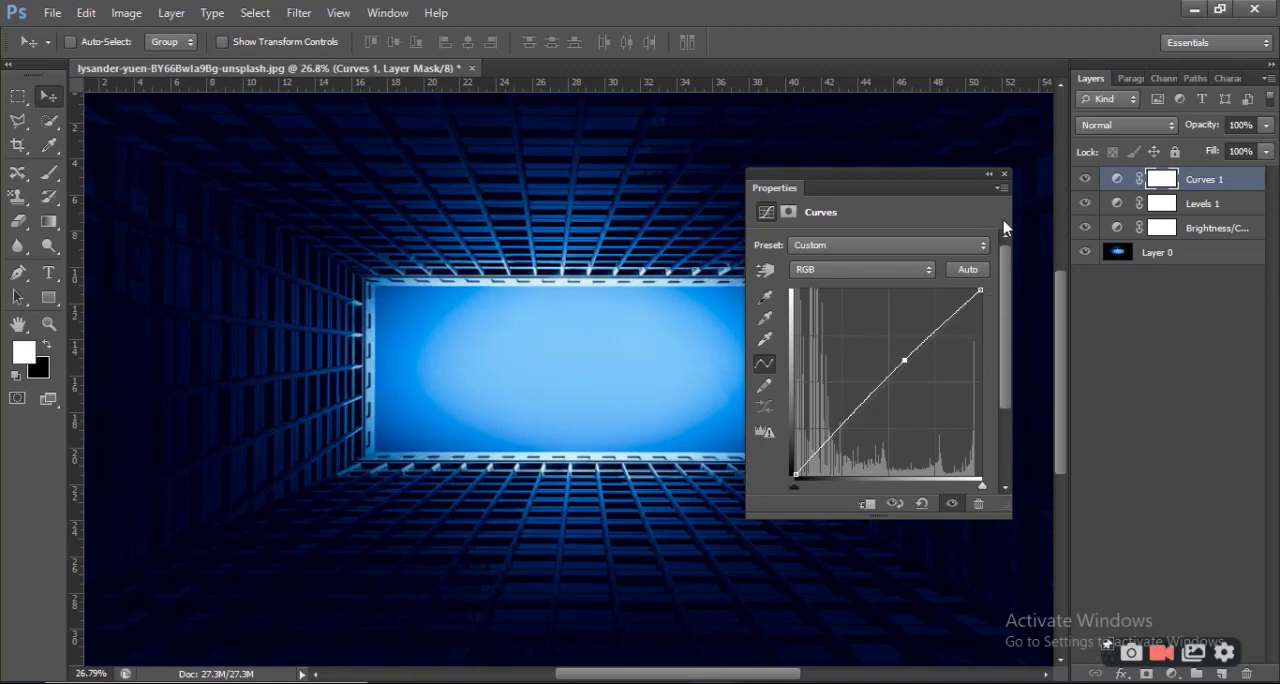
left_click(1004, 174)
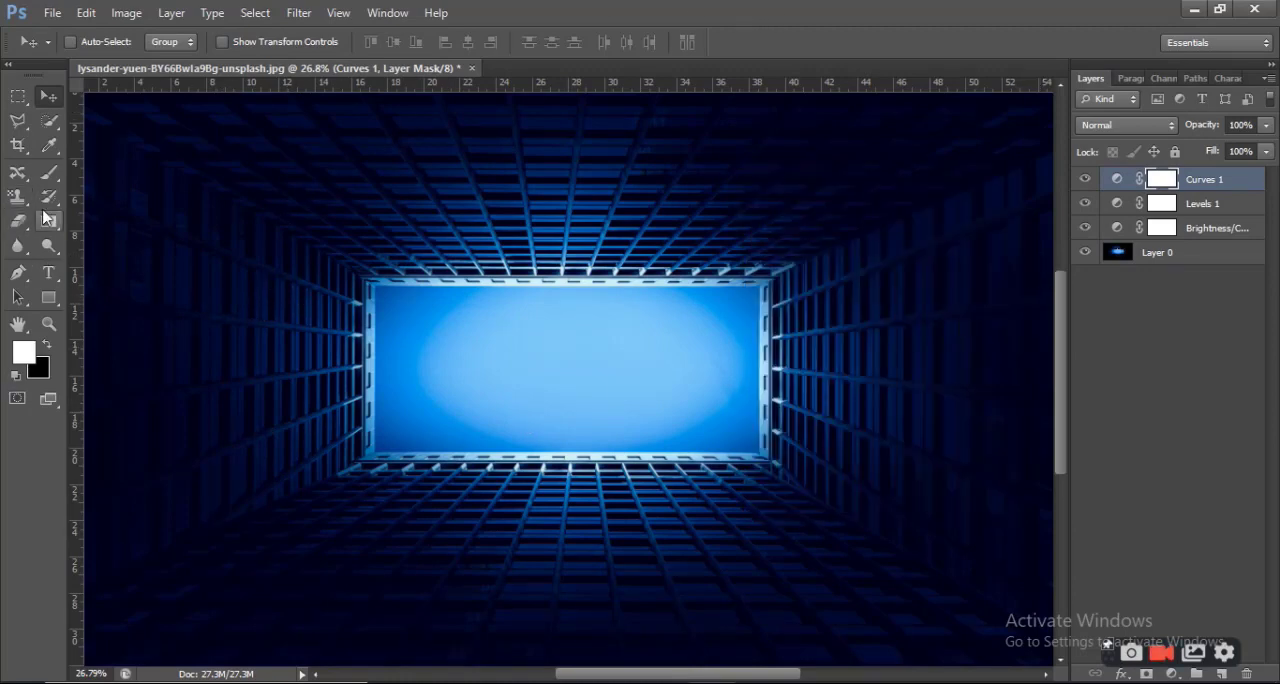
Add the text "jp love care" inside the bright blue rectangle and move it closer to the rectangle's centre
left_click(50, 272)
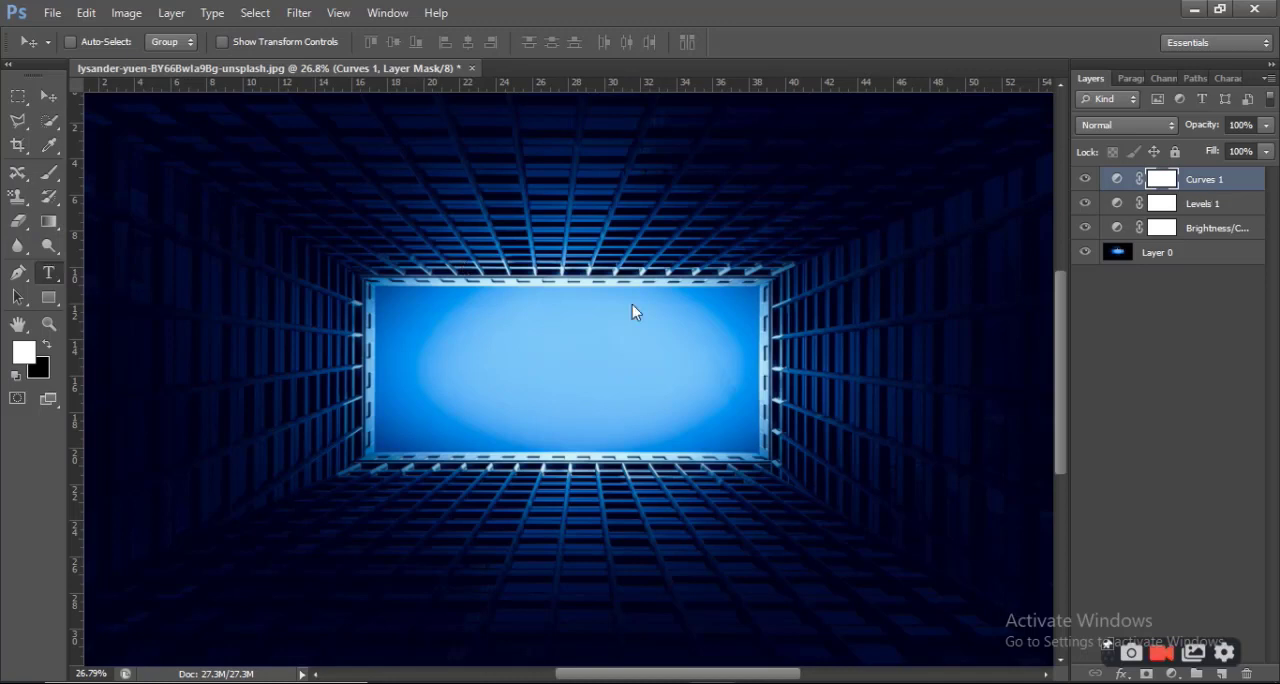
left_click(434, 341)
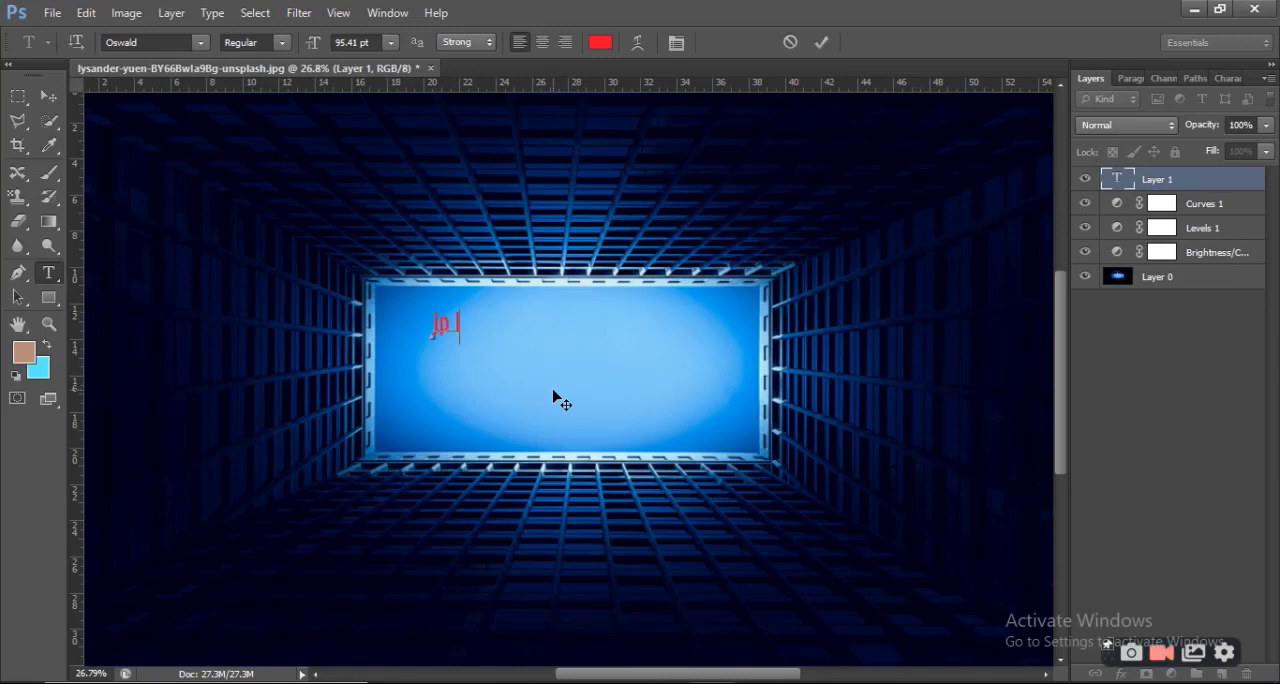
type("jp lob")
key("BackSpace")
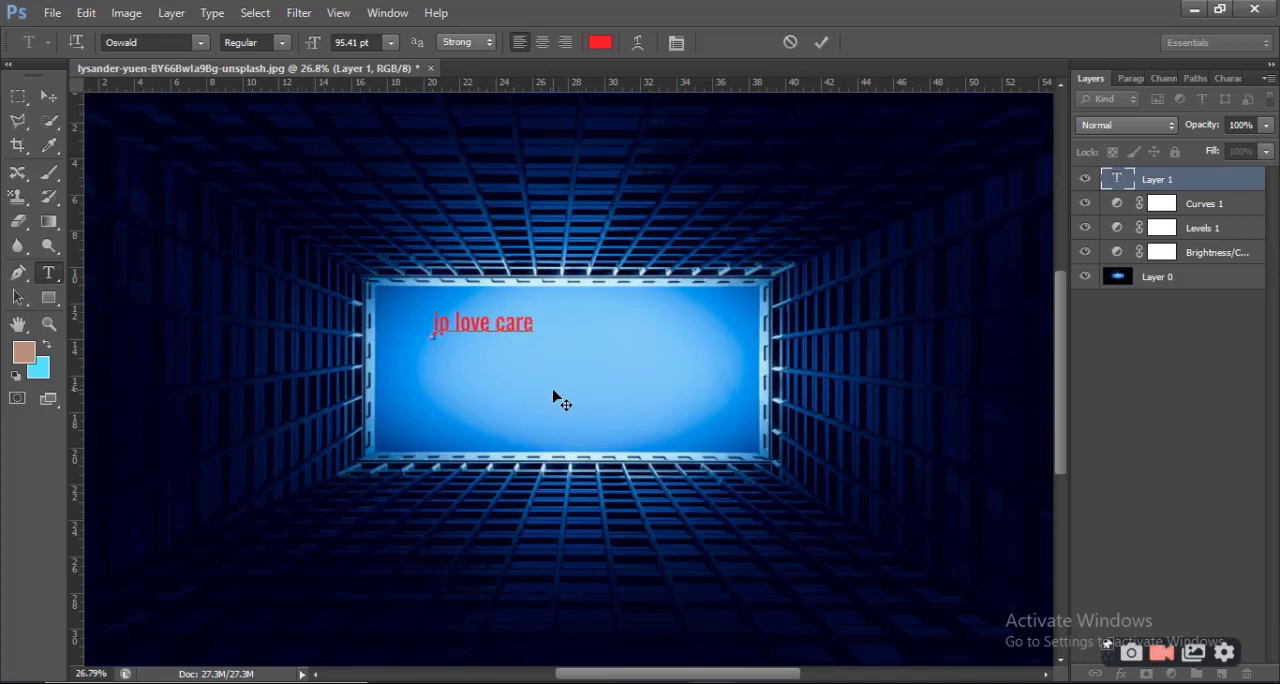
left_click_drag(566, 337, 637, 354)
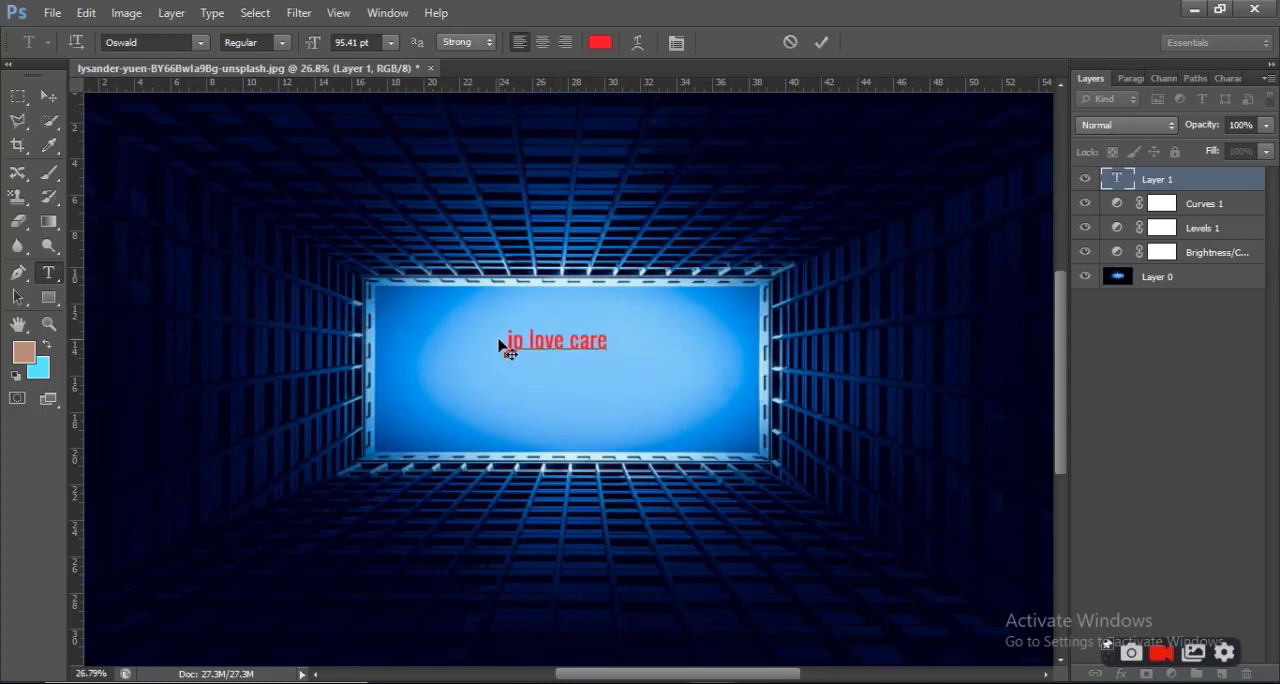
Filter the layer list to show only type layers
left_click_drag(511, 338, 641, 340)
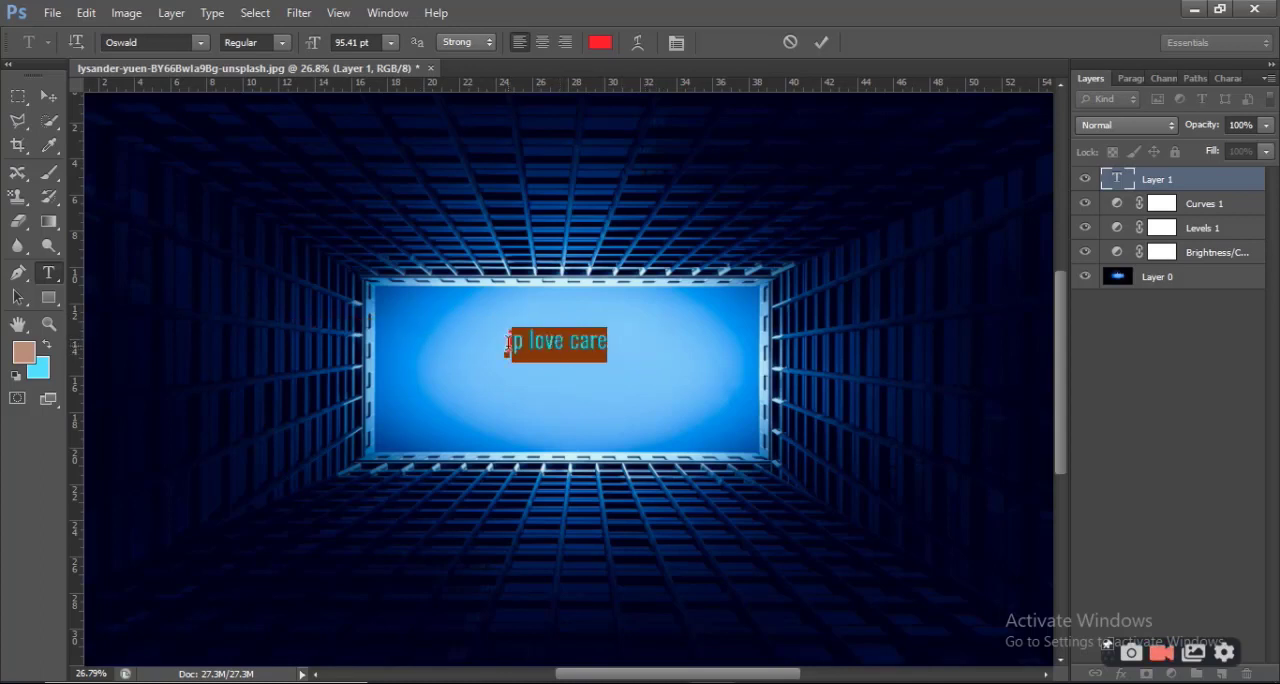
left_click_drag(507, 340, 614, 340)
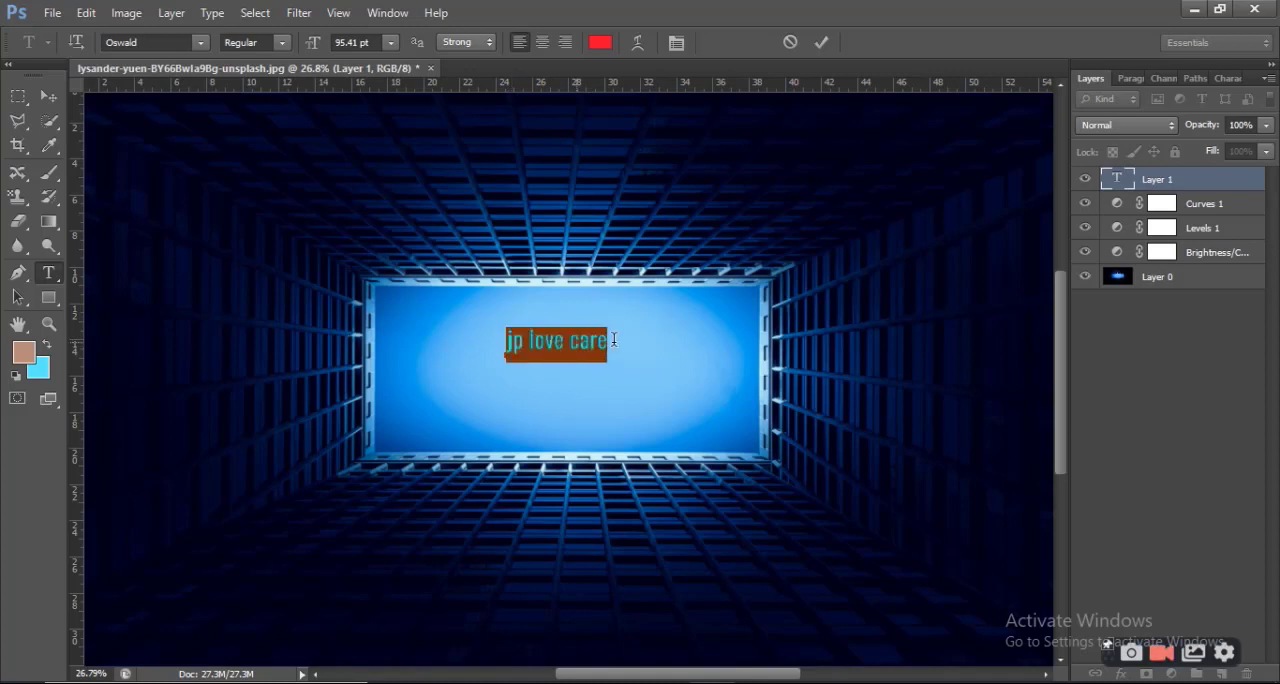
left_click(1202, 98)
left_click_drag(484, 329, 638, 342)
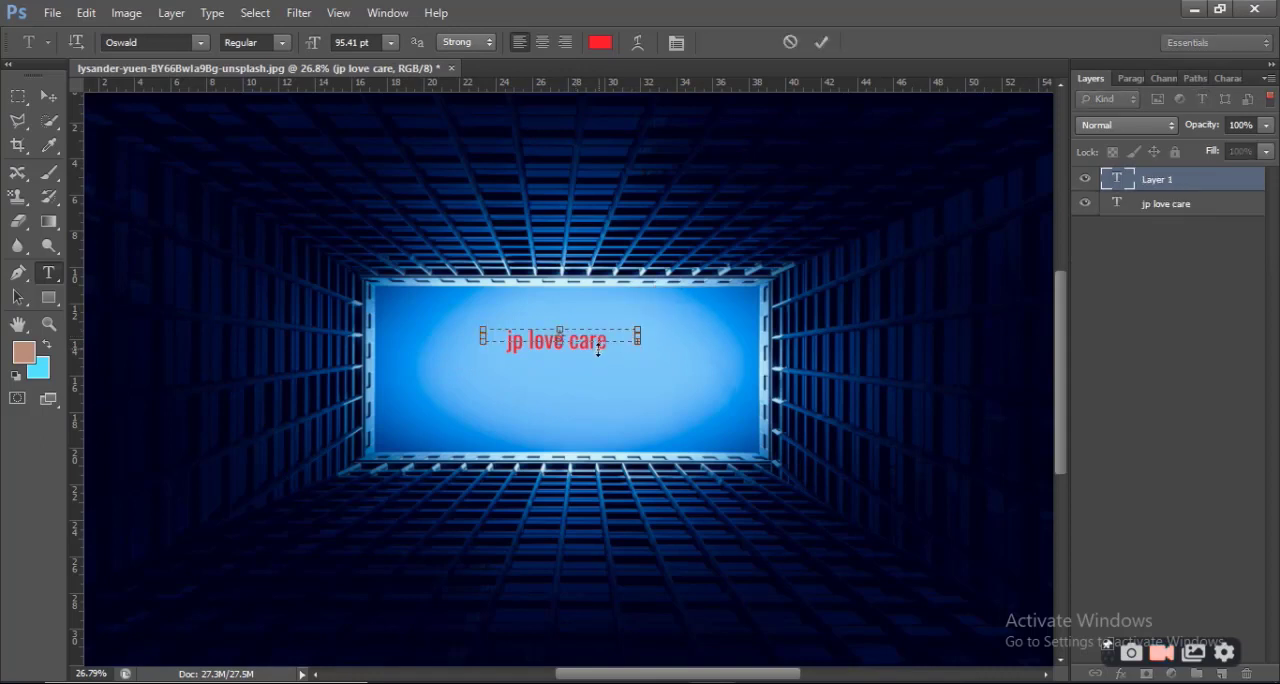
Select the whole "jp love care" text and set its font weight to Medium
left_click(507, 337)
left_click_drag(507, 337, 650, 340)
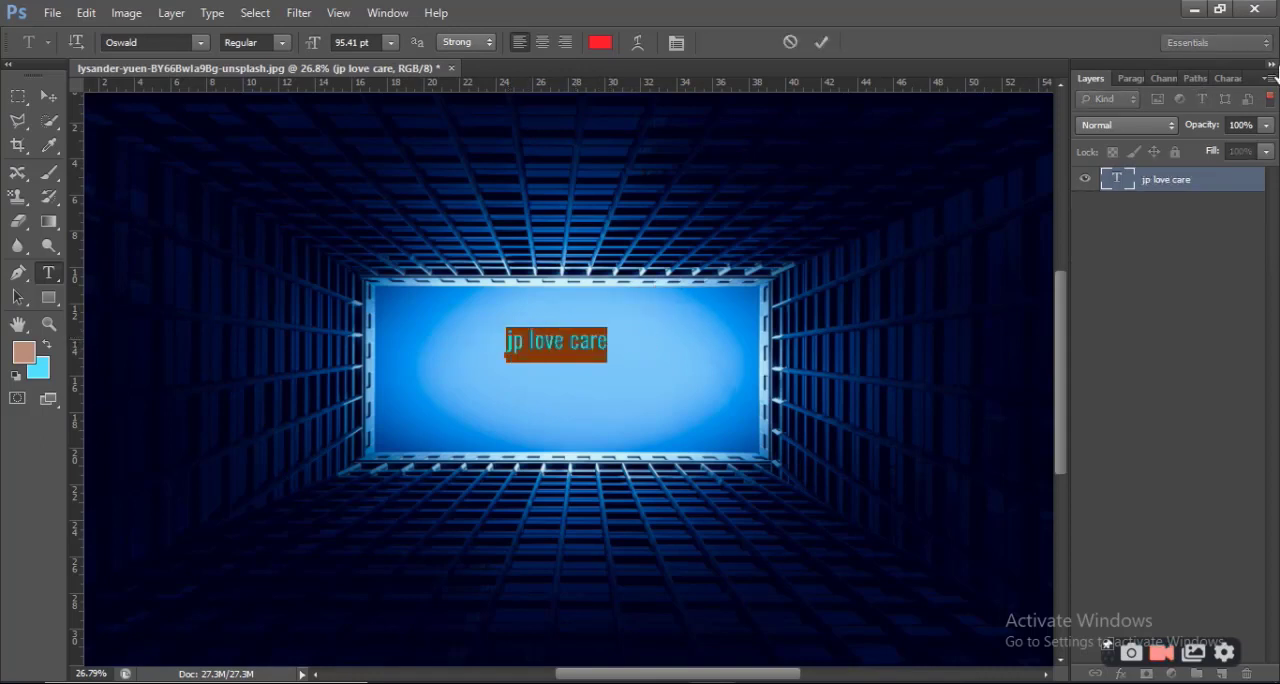
left_click(283, 44)
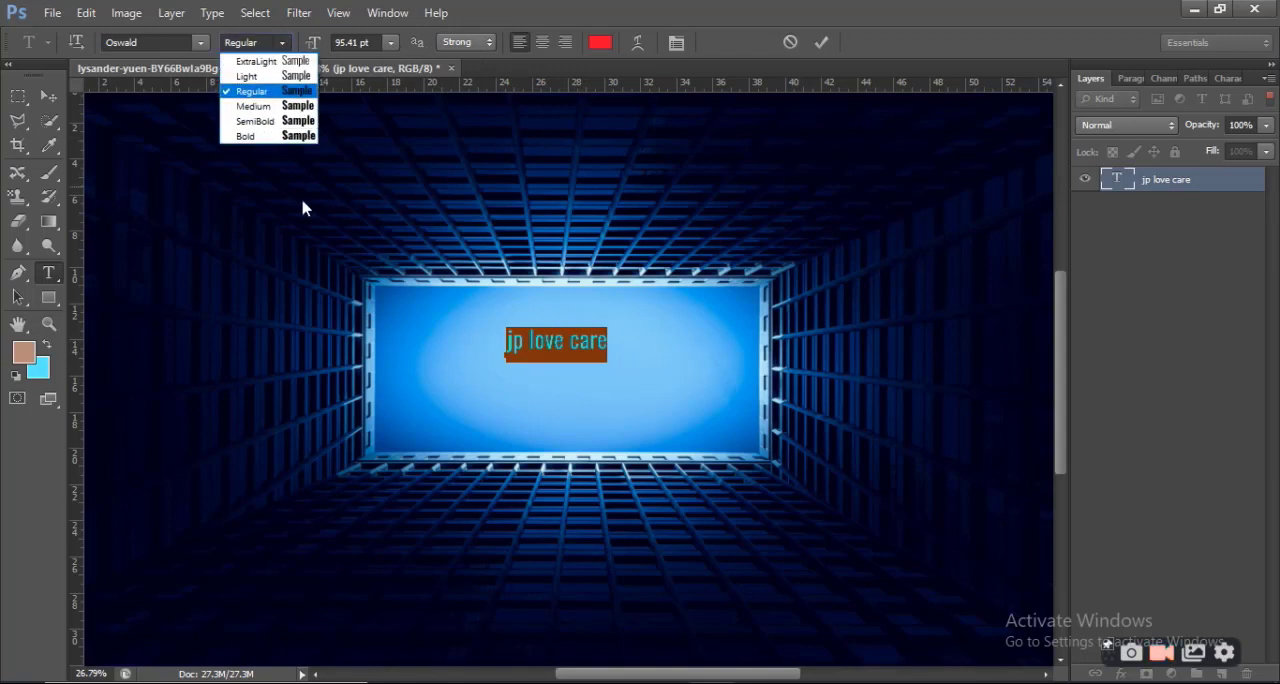
left_click(258, 106)
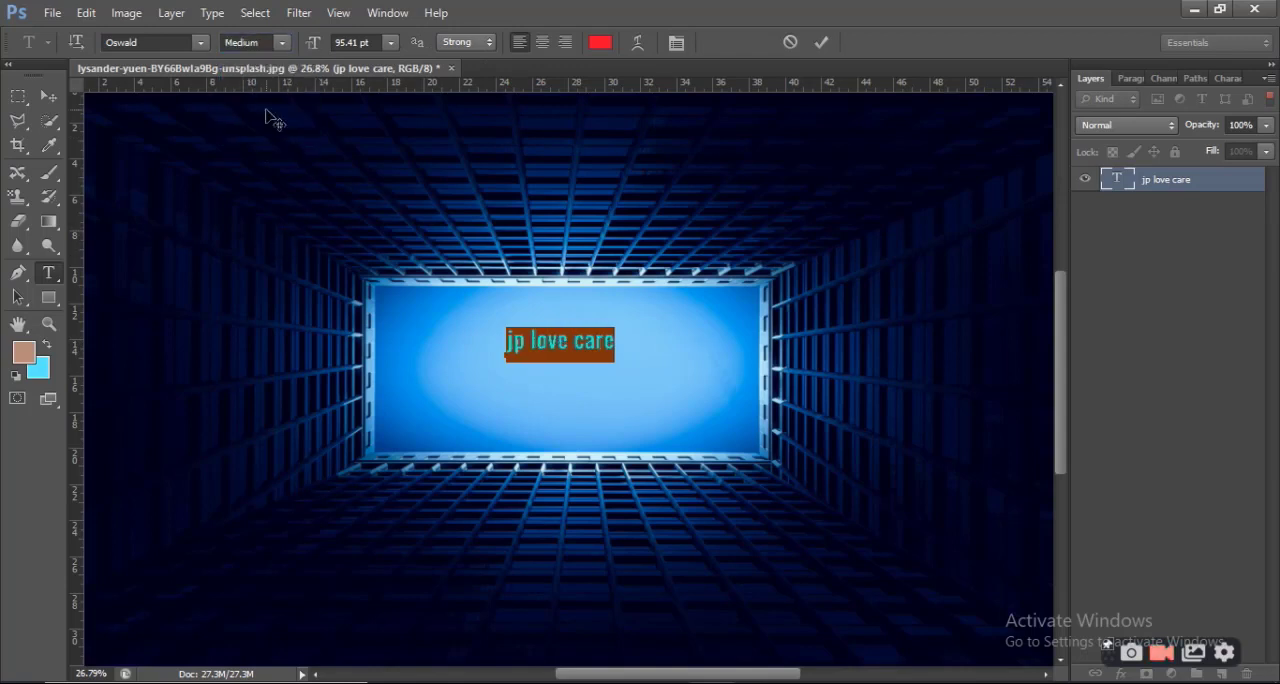
Change the font of the selected "jp love care" text to MS Serif
left_click(200, 43)
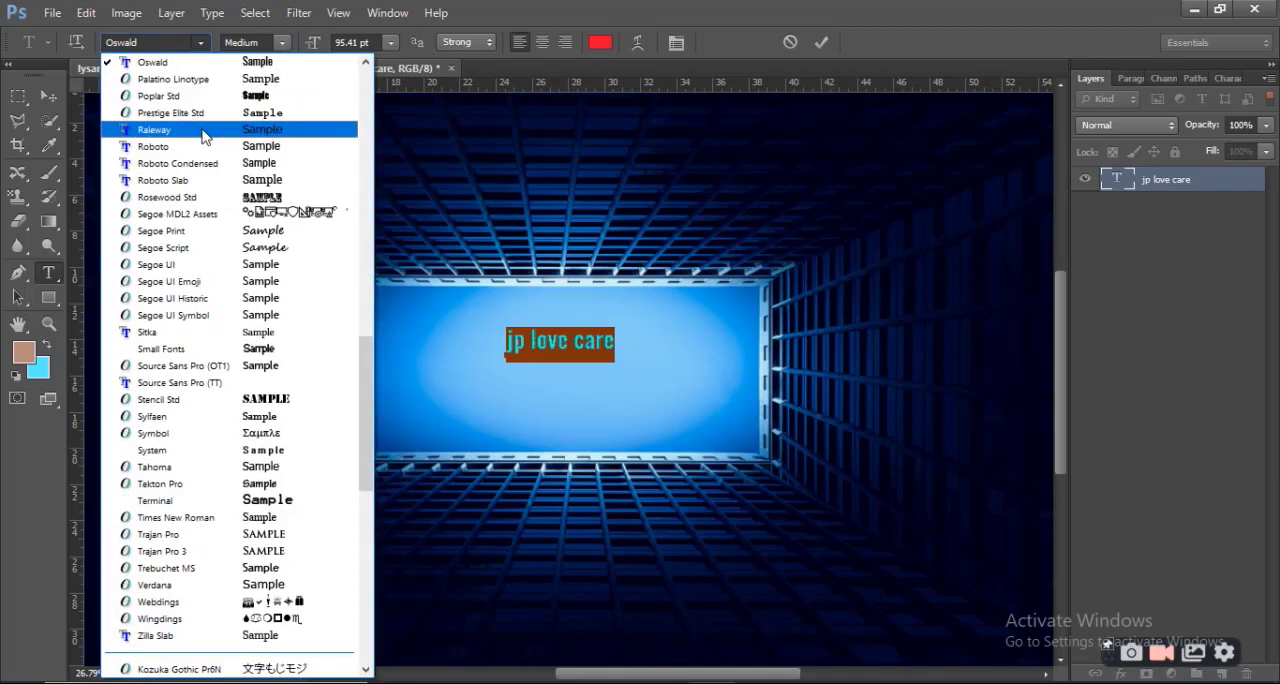
scroll(207, 145, "up", 1)
scroll(207, 145, "up", 4)
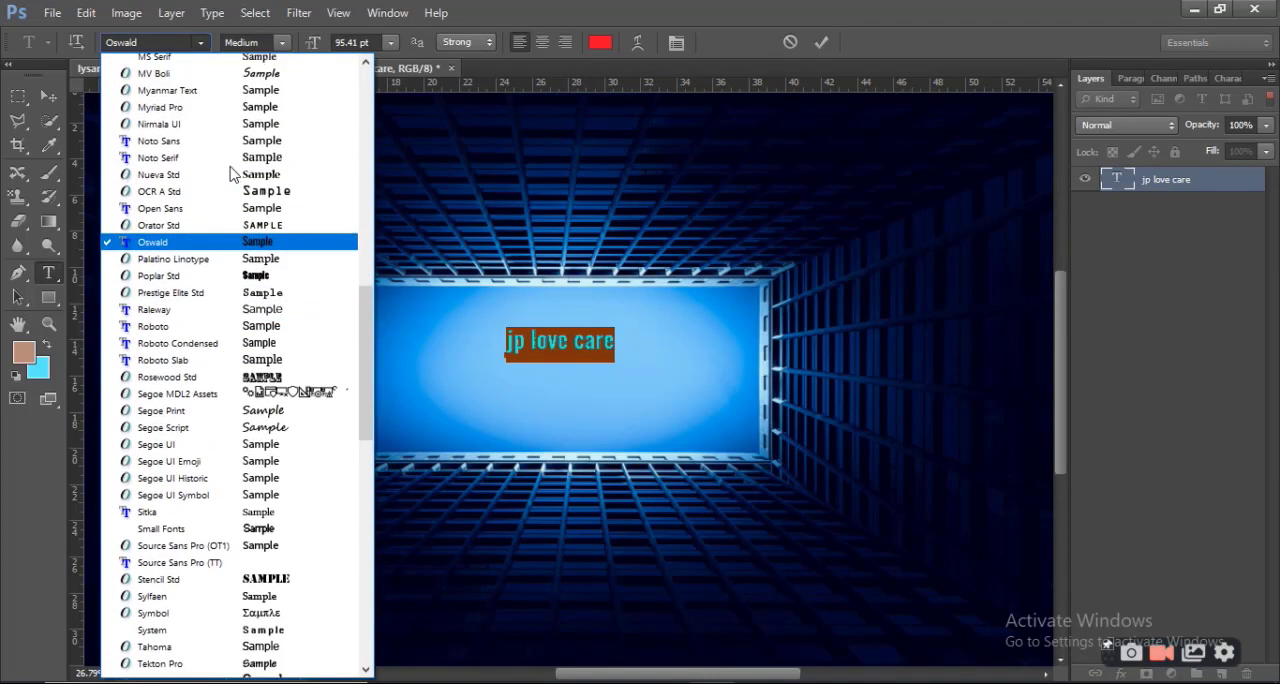
left_click(234, 81)
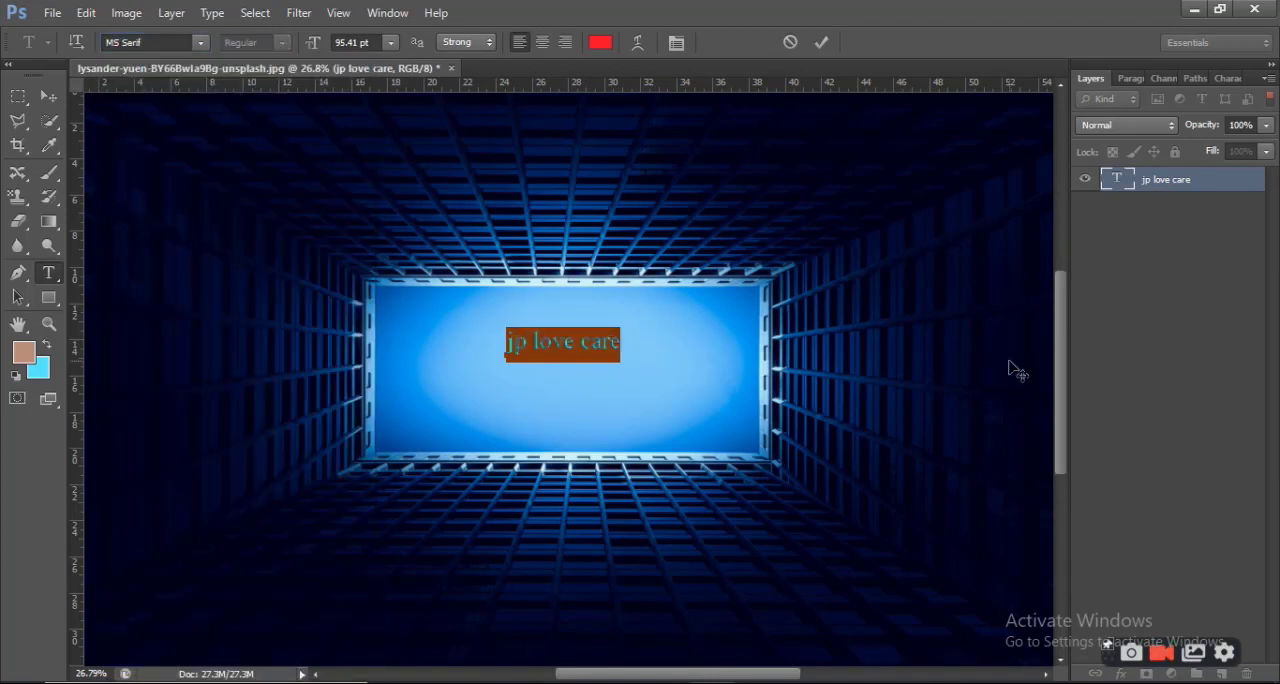
Change the font of the selected "jp love care" text to Trajan Pro
left_click(199, 43)
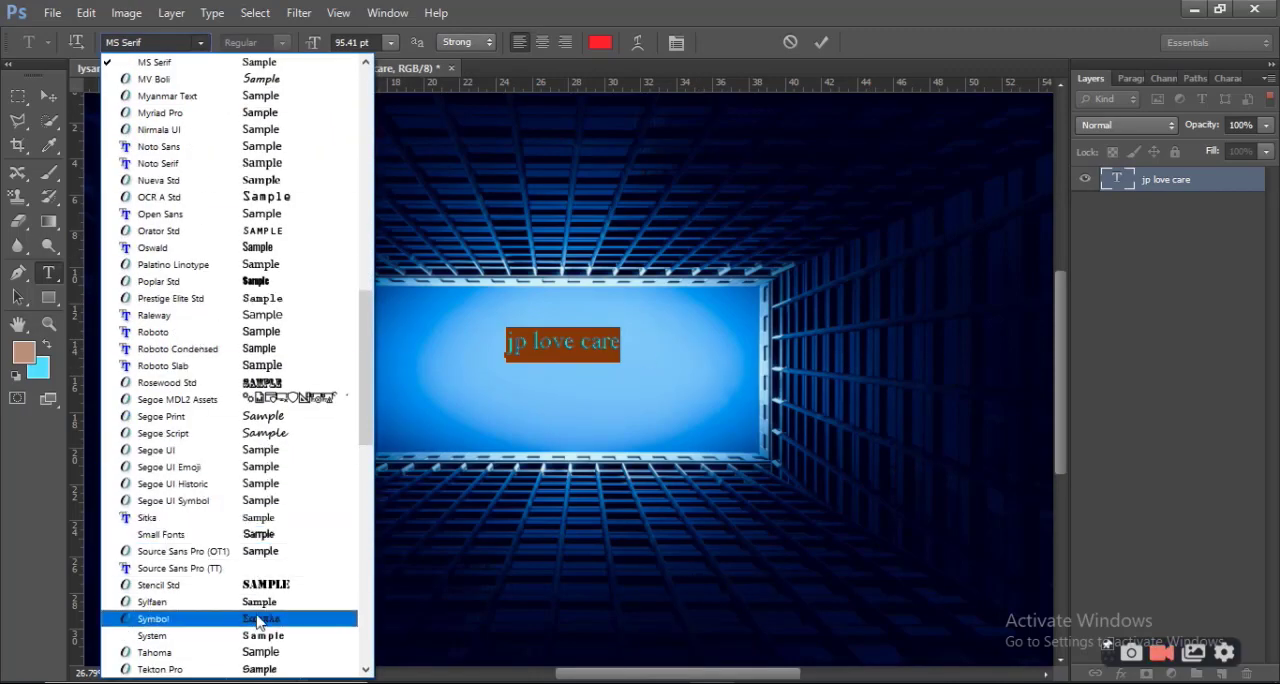
scroll(262, 600, "down", 2)
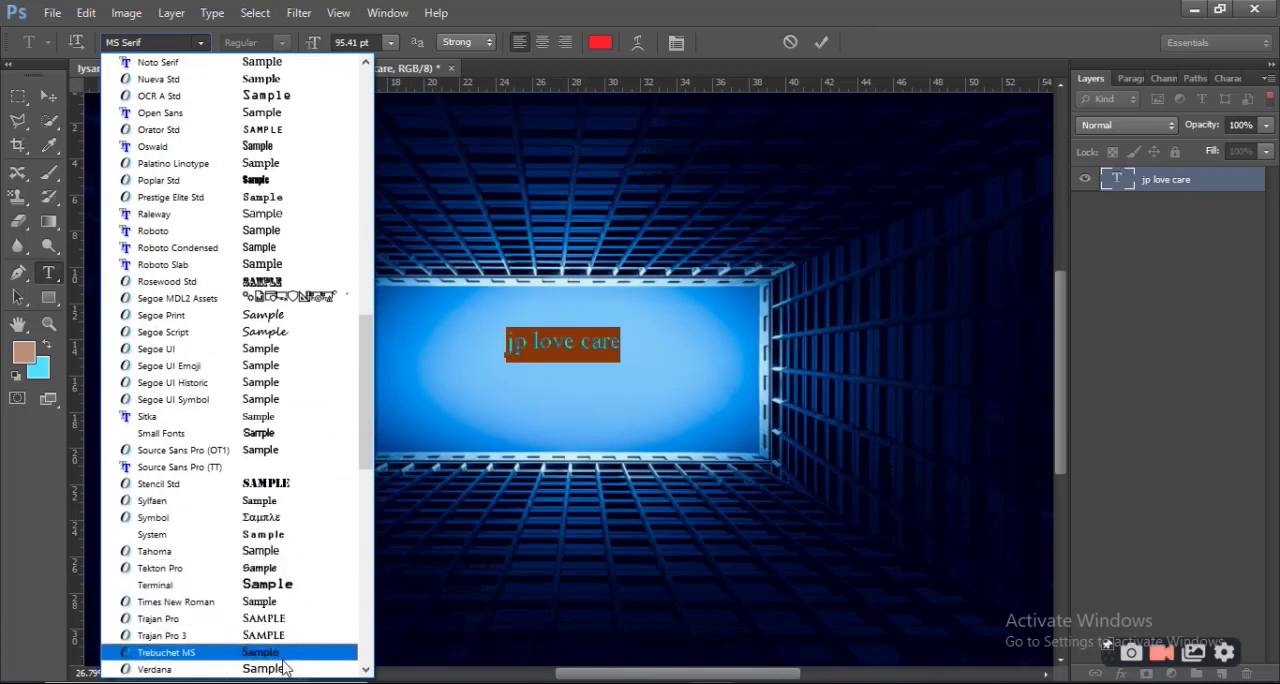
left_click(274, 620)
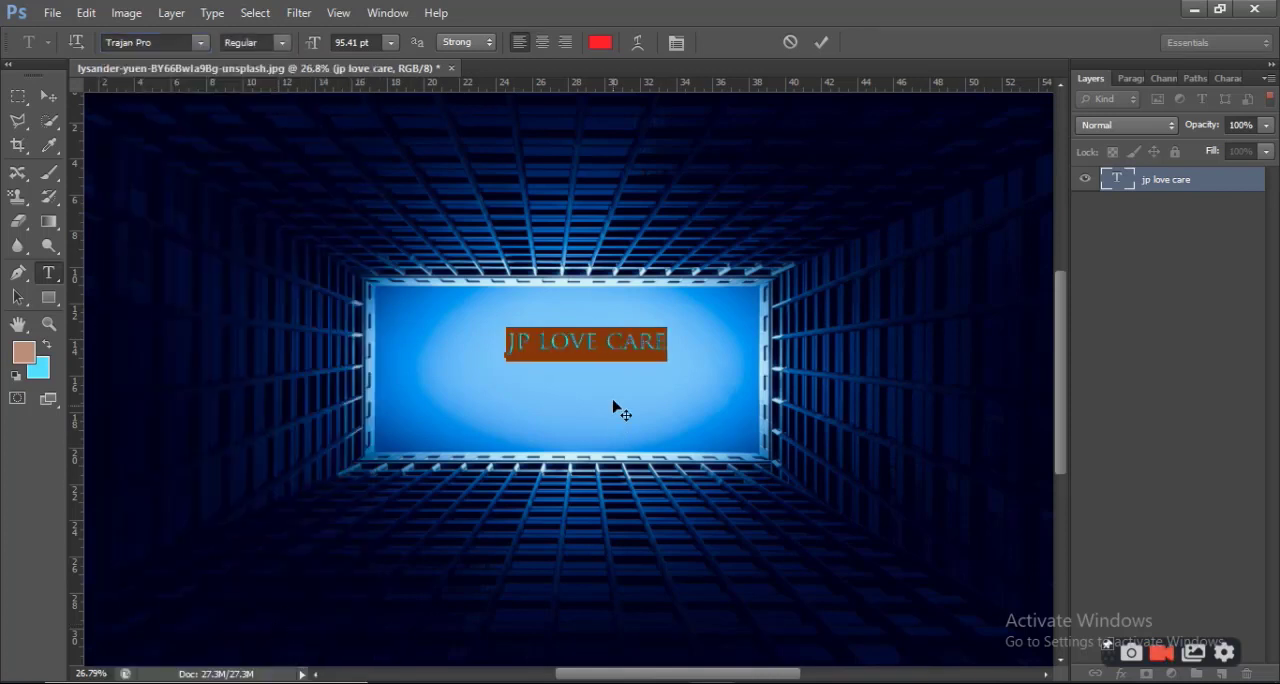
left_click(594, 355)
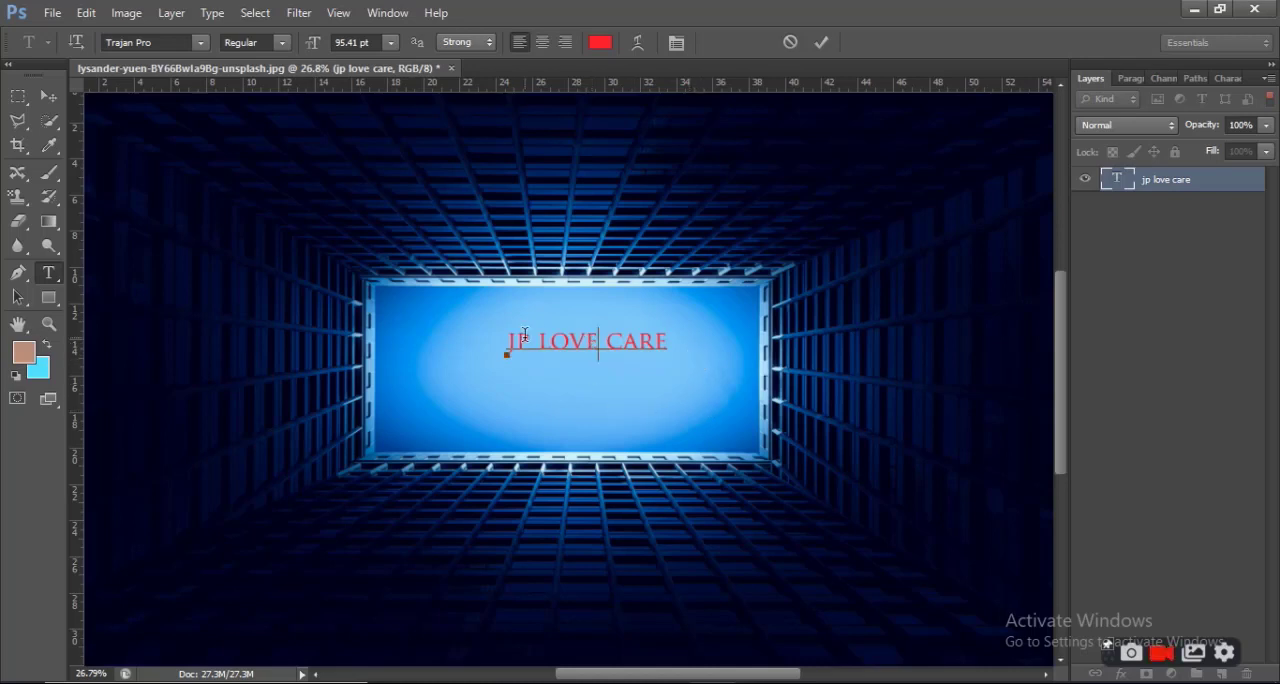
Select the whole "jp love care" text and set its anti-aliasing to Smooth
left_click_drag(510, 343, 680, 346)
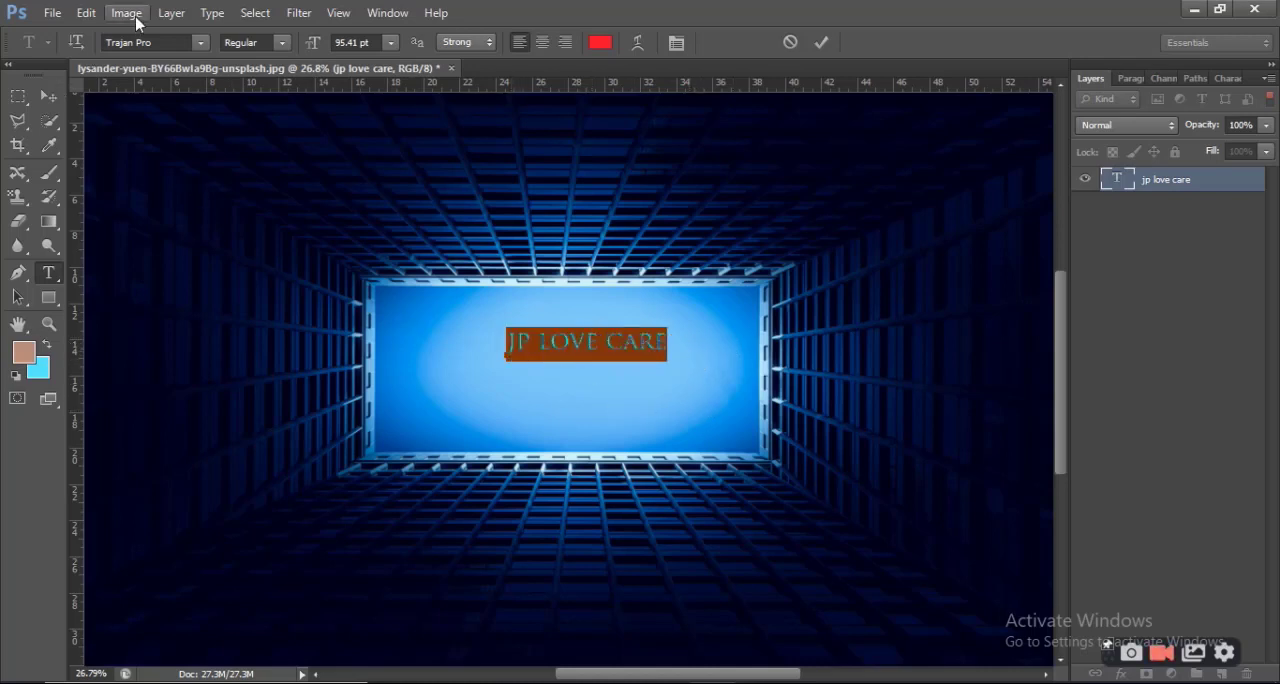
left_click(281, 47)
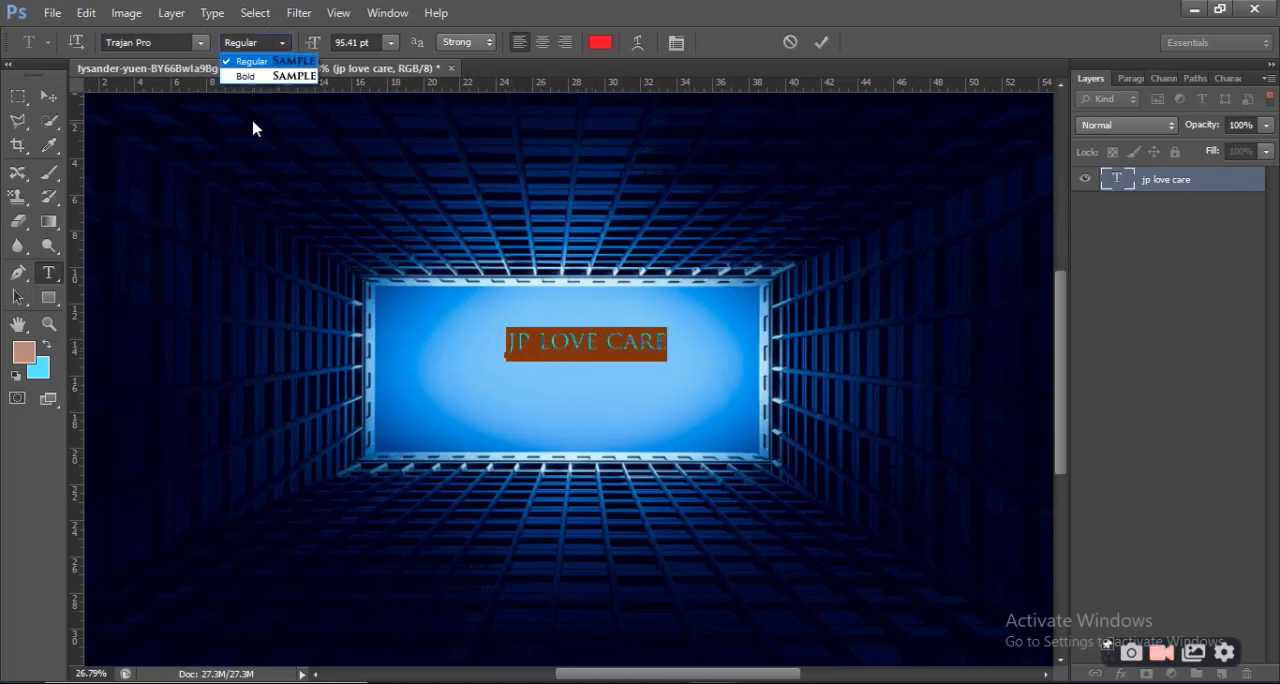
left_click(201, 46)
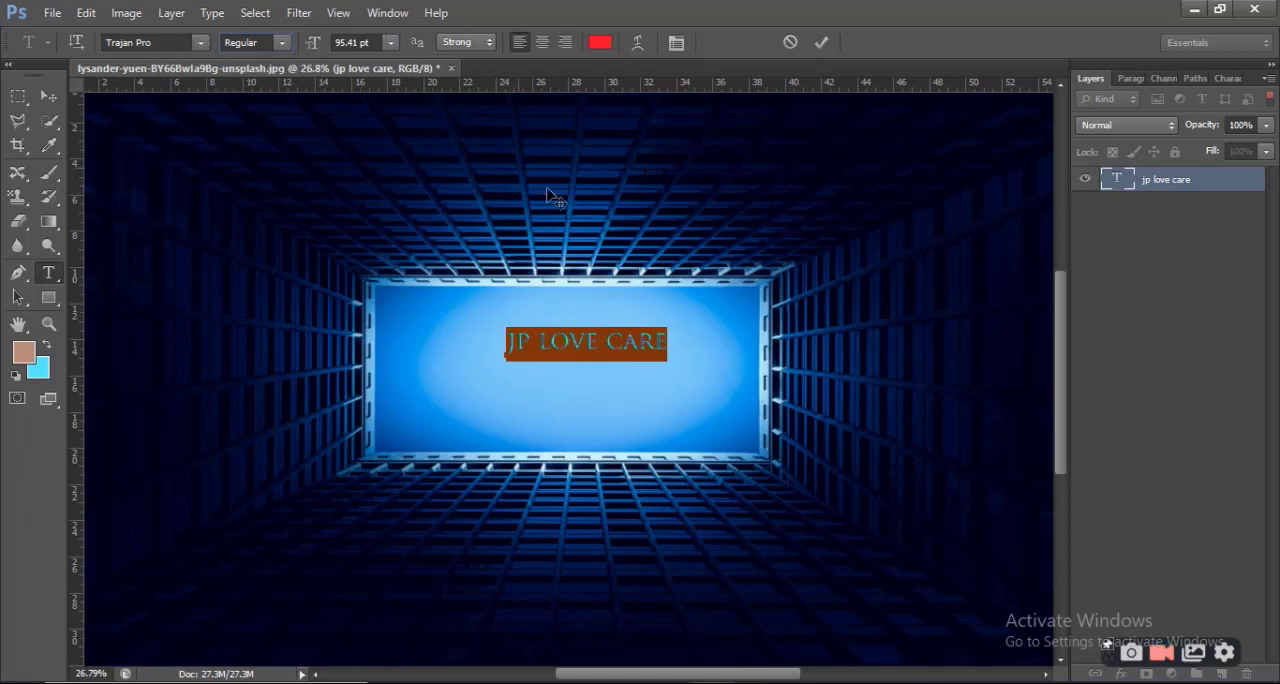
left_click(490, 43)
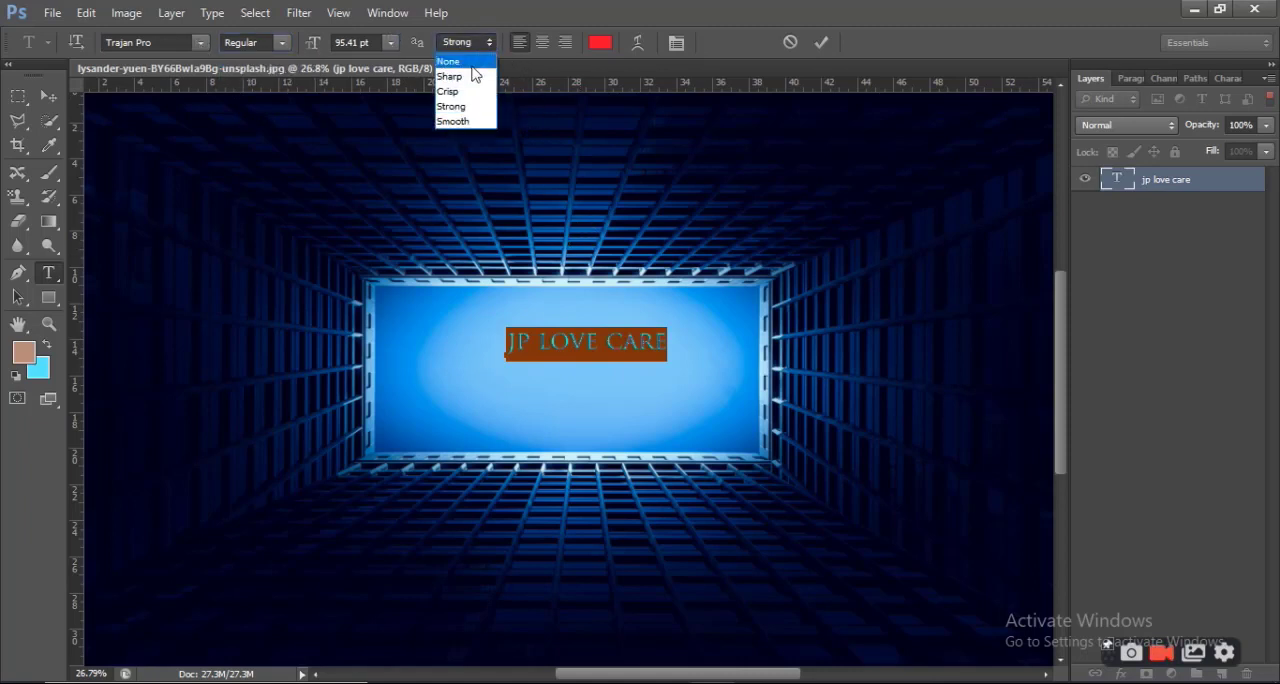
left_click(465, 118)
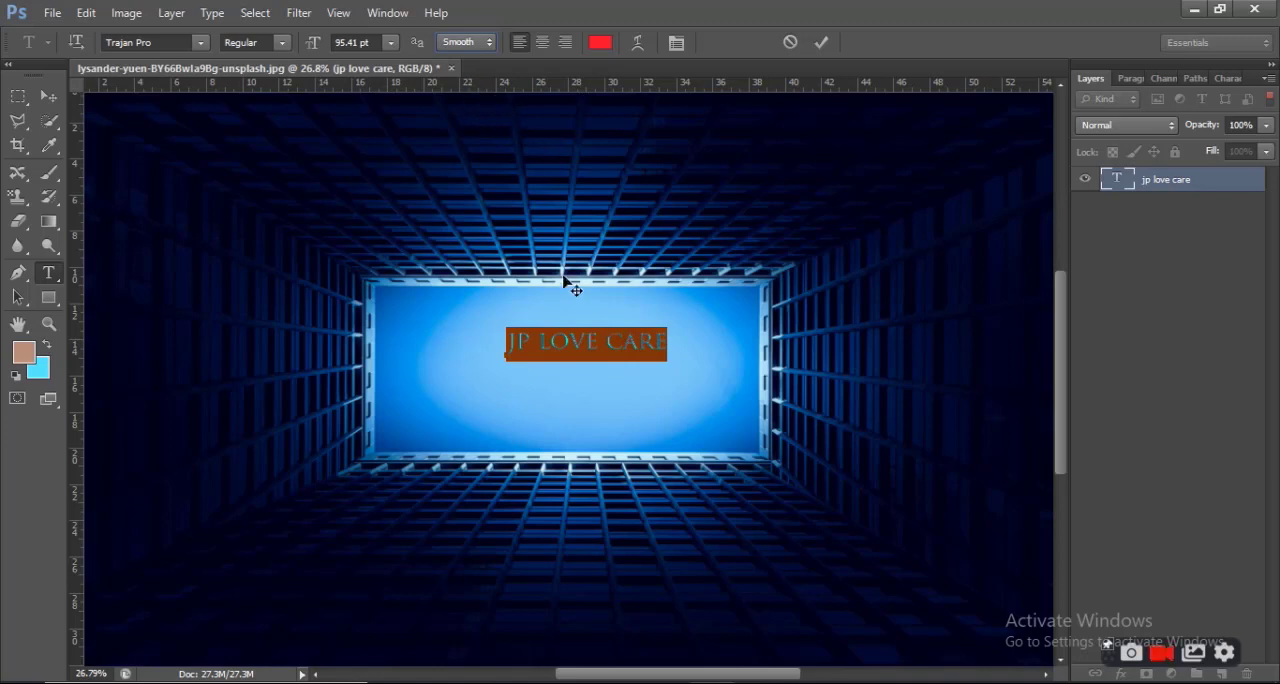
Try to recolour the "jp love care" text purple with the colour c43ef5
left_click(576, 332)
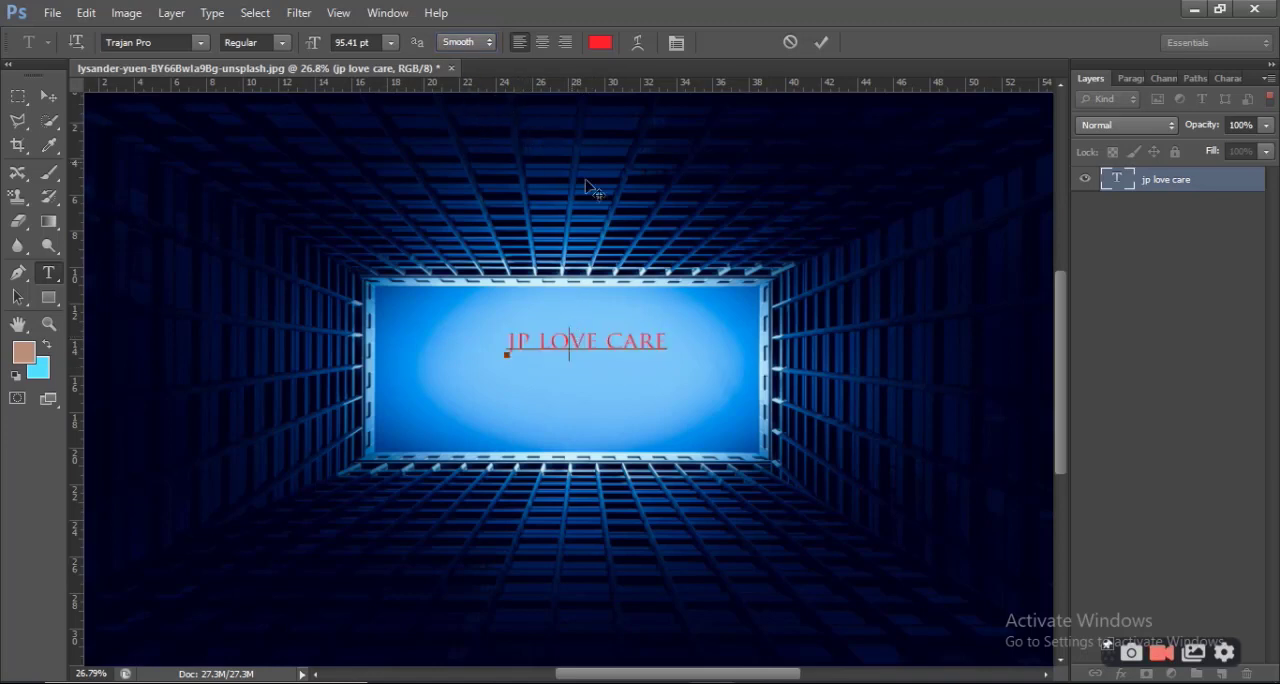
left_click(600, 43)
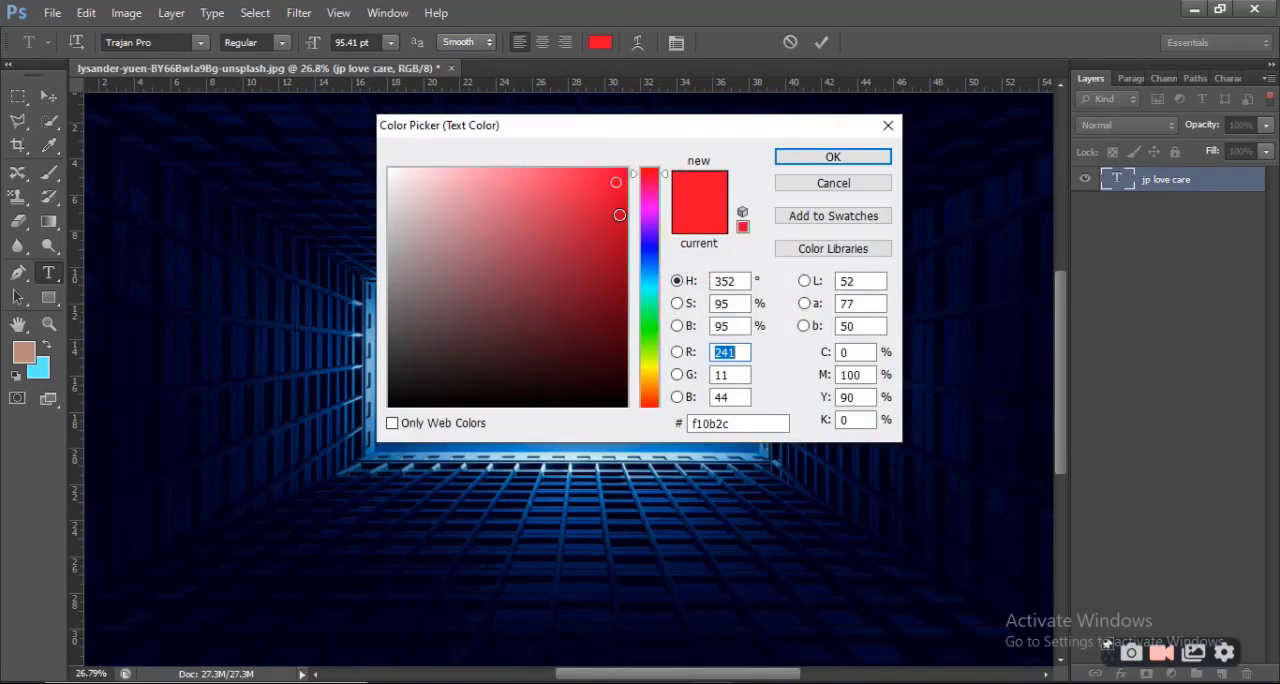
left_click(645, 219)
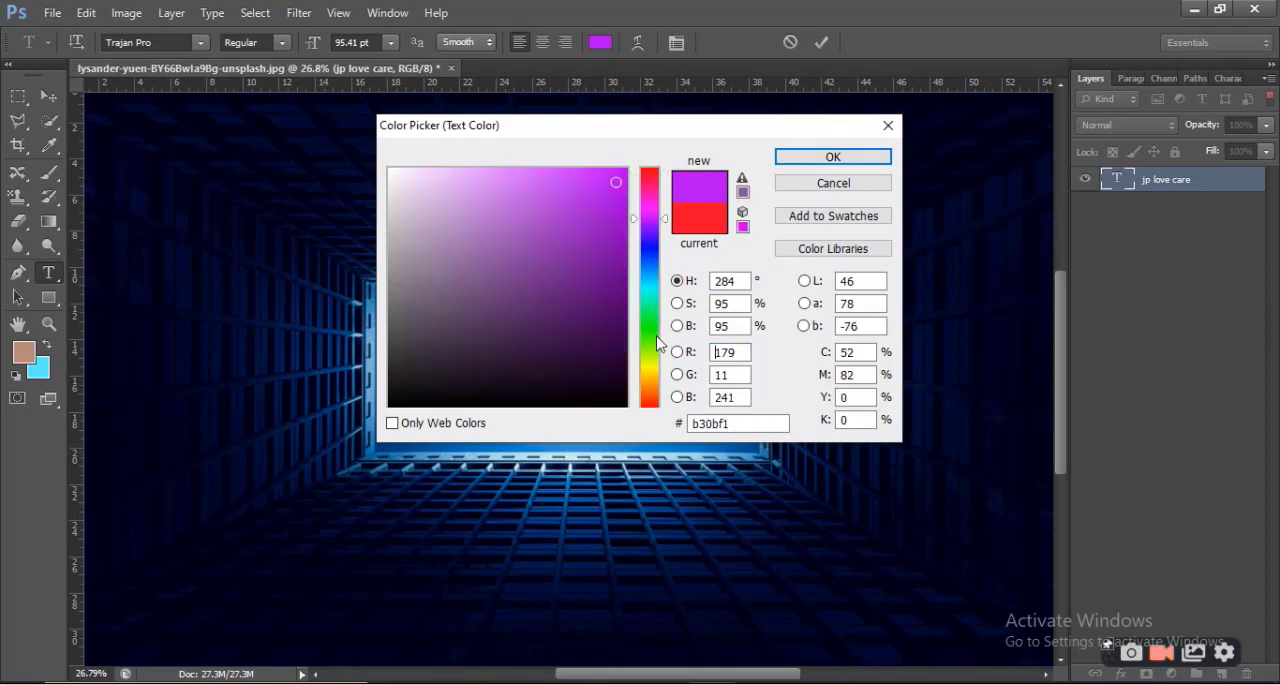
left_click(814, 157)
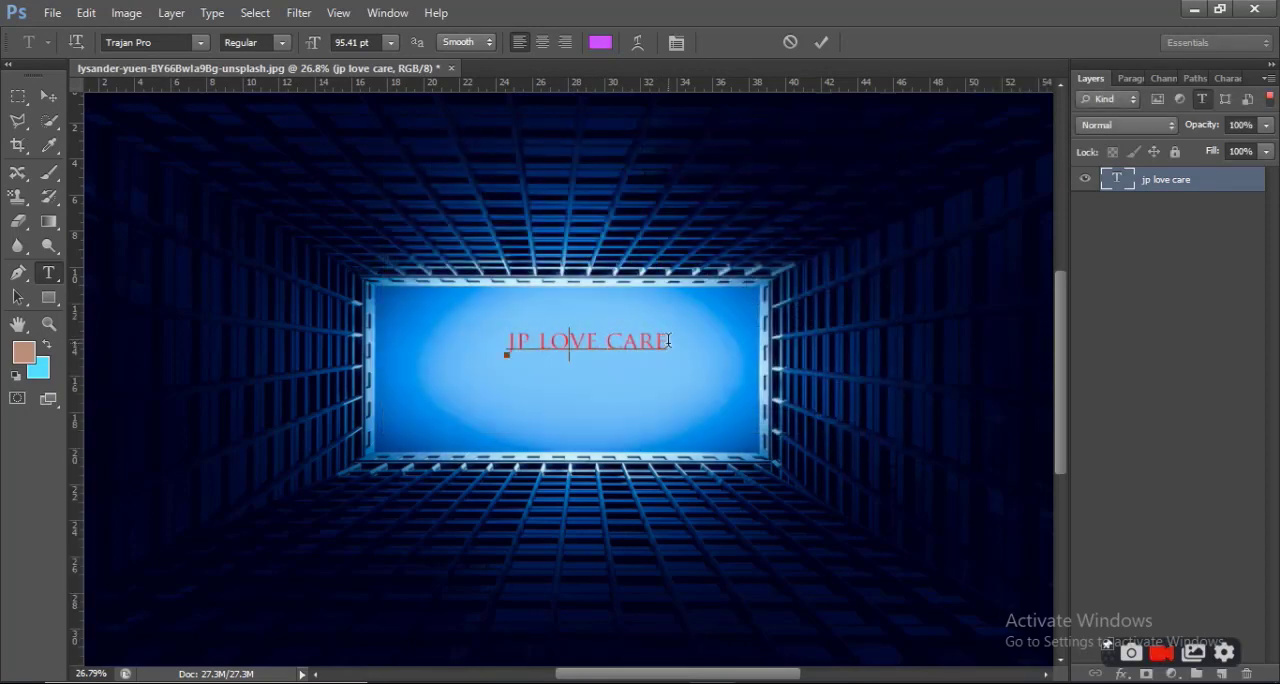
Select only the letter V in the word "love" and set its tracking to -10
left_click(585, 343)
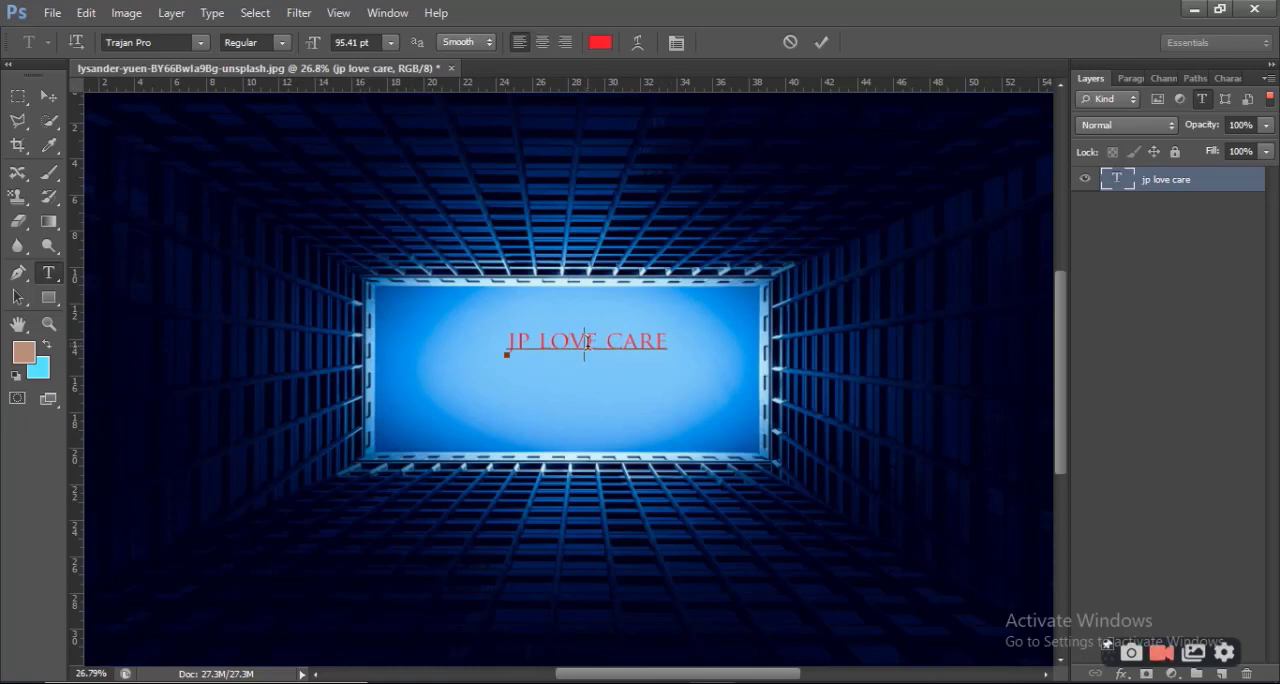
key("shift+Left")
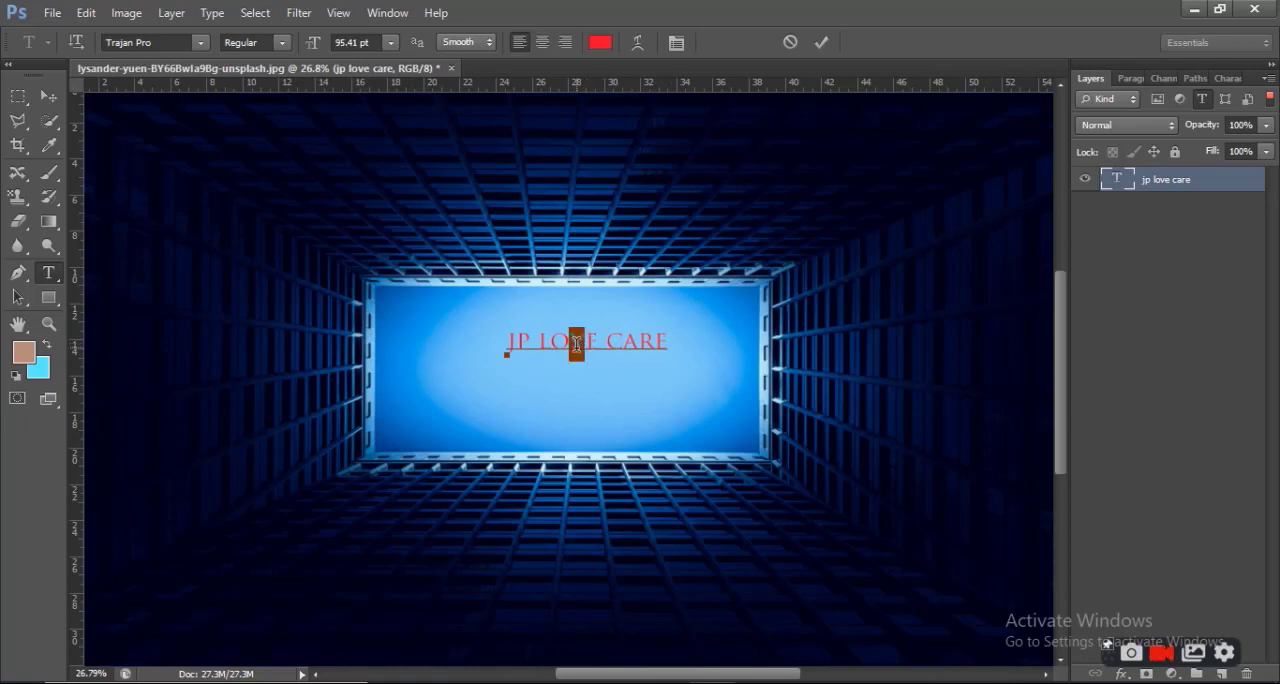
left_click(1227, 79)
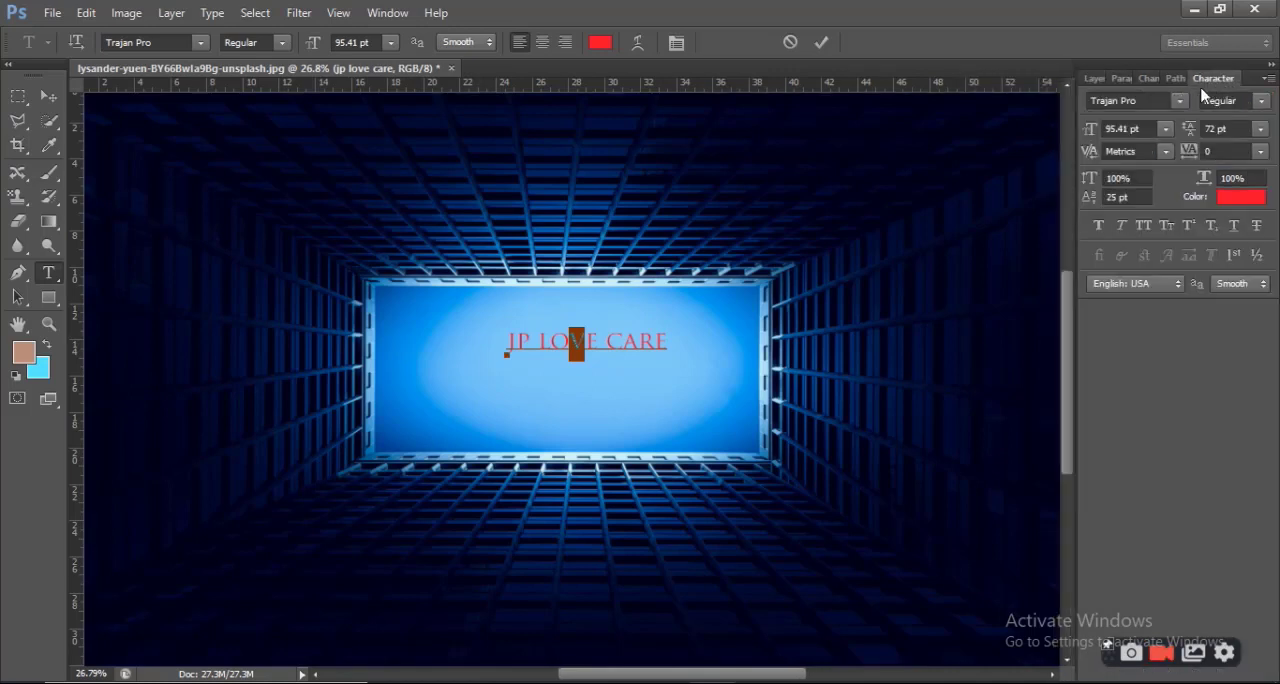
left_click(592, 343)
left_click_drag(585, 343, 571, 343)
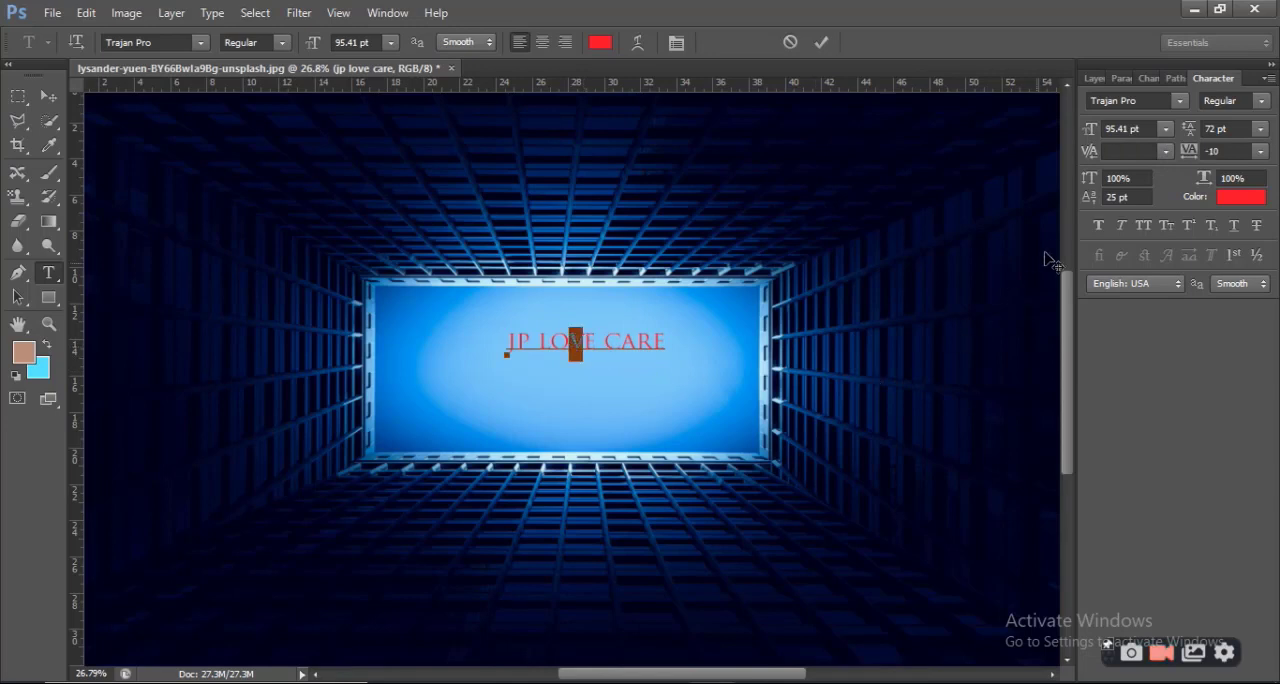
Try larger baseline shifts, including 125 pt, on the selected letter V
left_click(1118, 197)
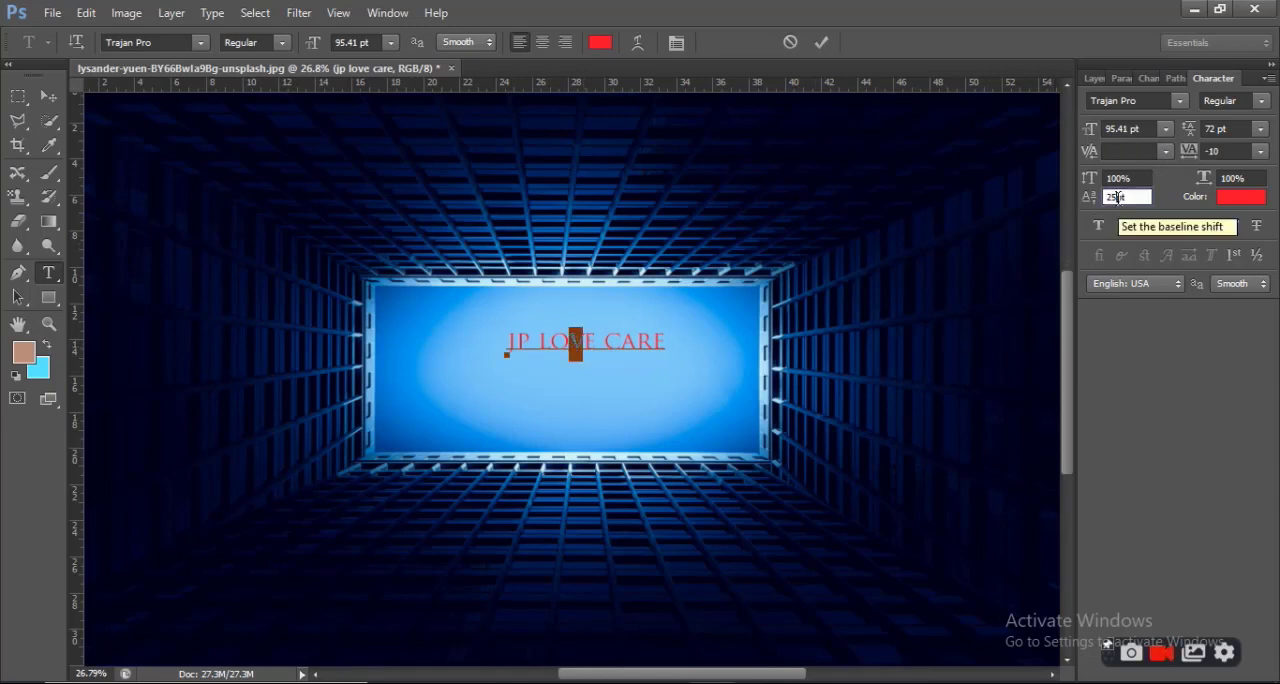
key("BackSpace")
type("50")
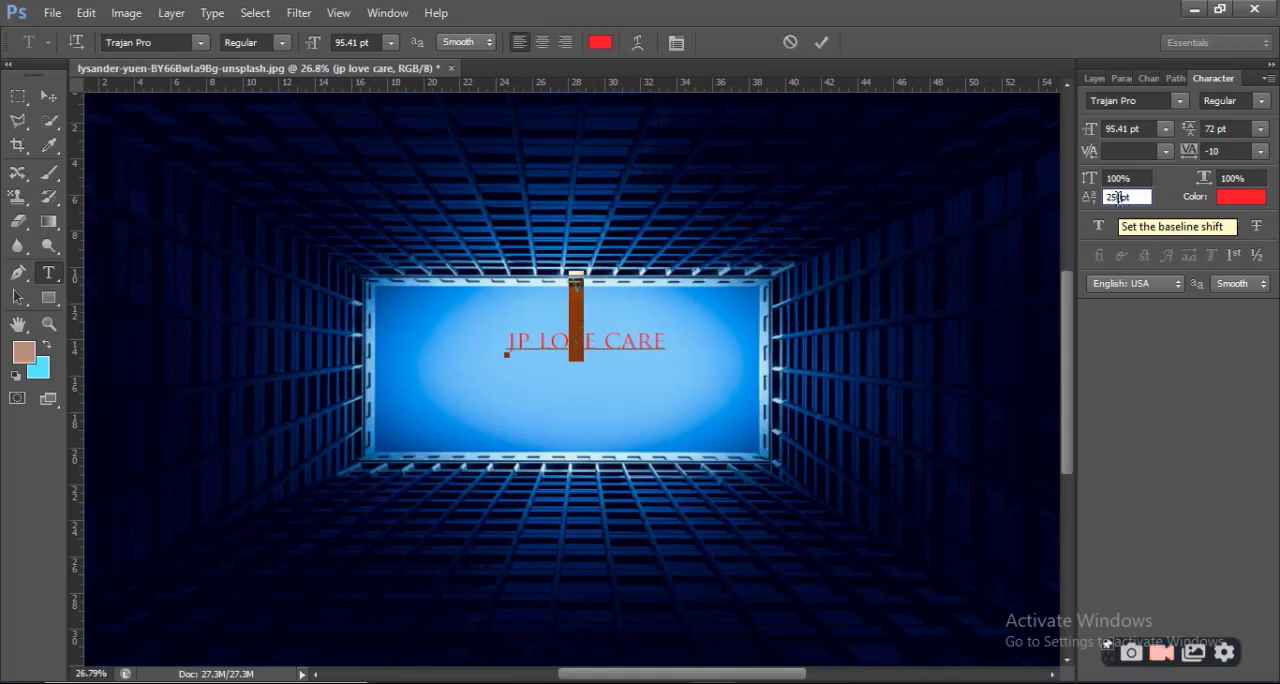
key("BackSpace")
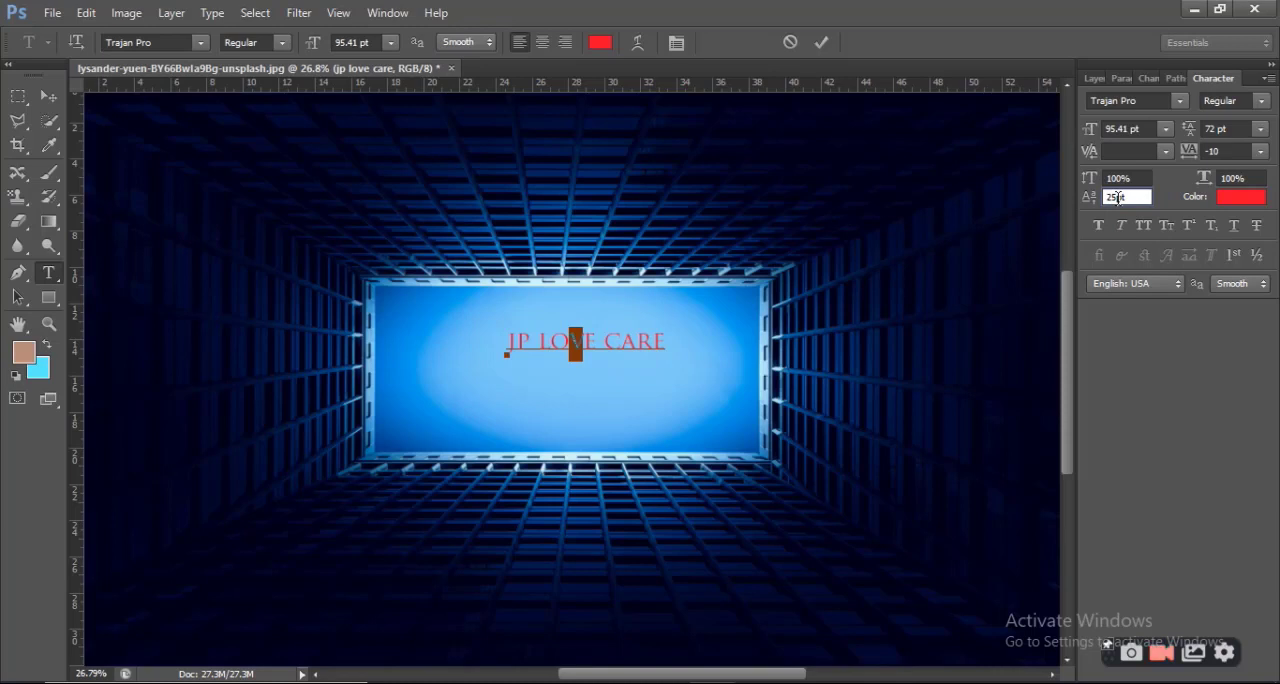
type("0")
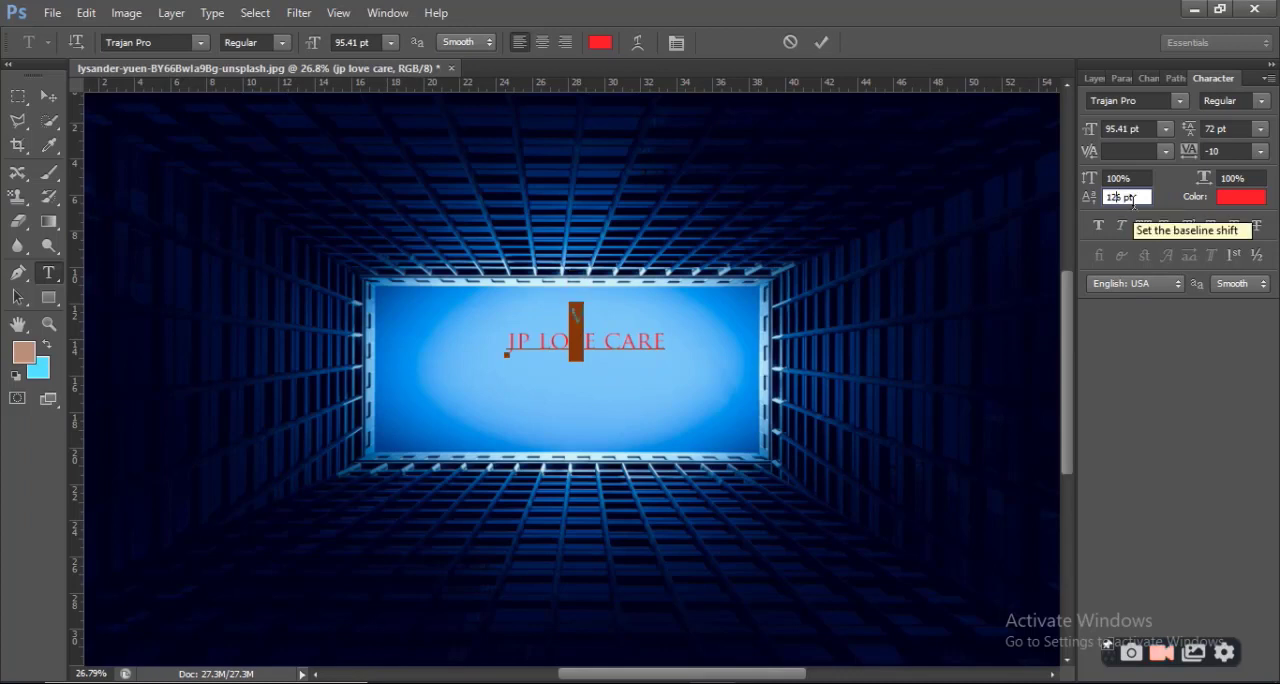
key("BackSpace")
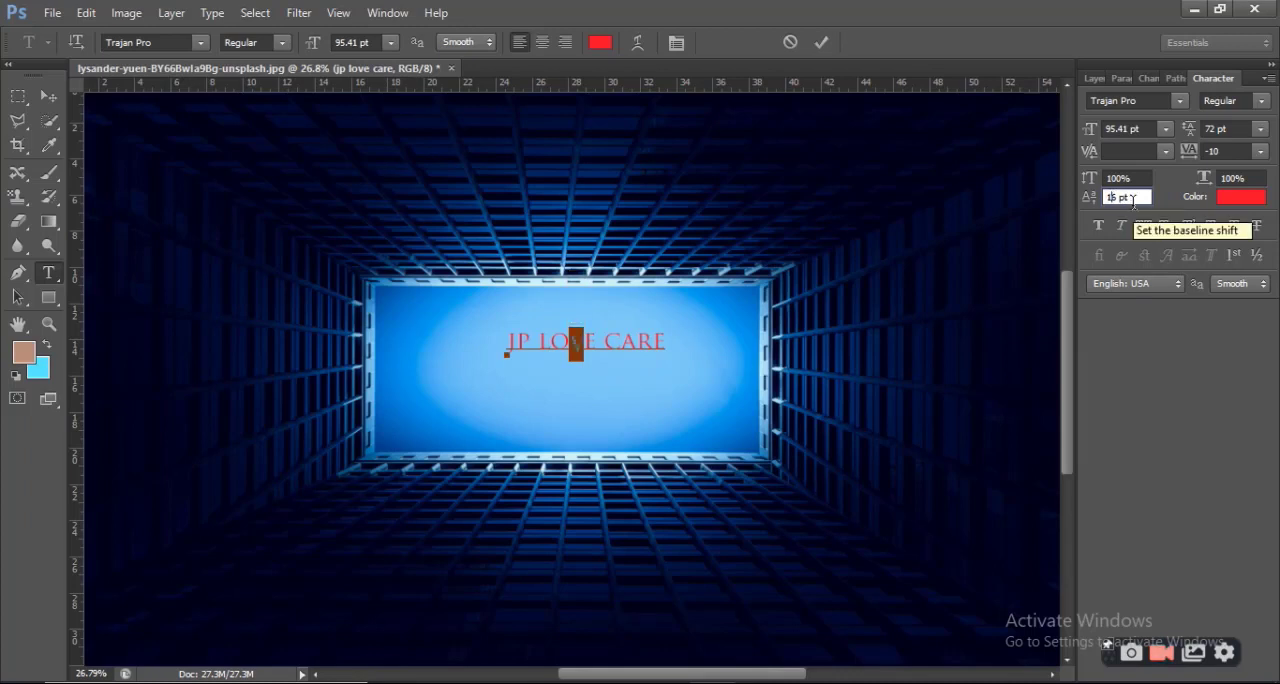
Set the baseline shift of the selected letter V to -35 pt
key("BackSpace")
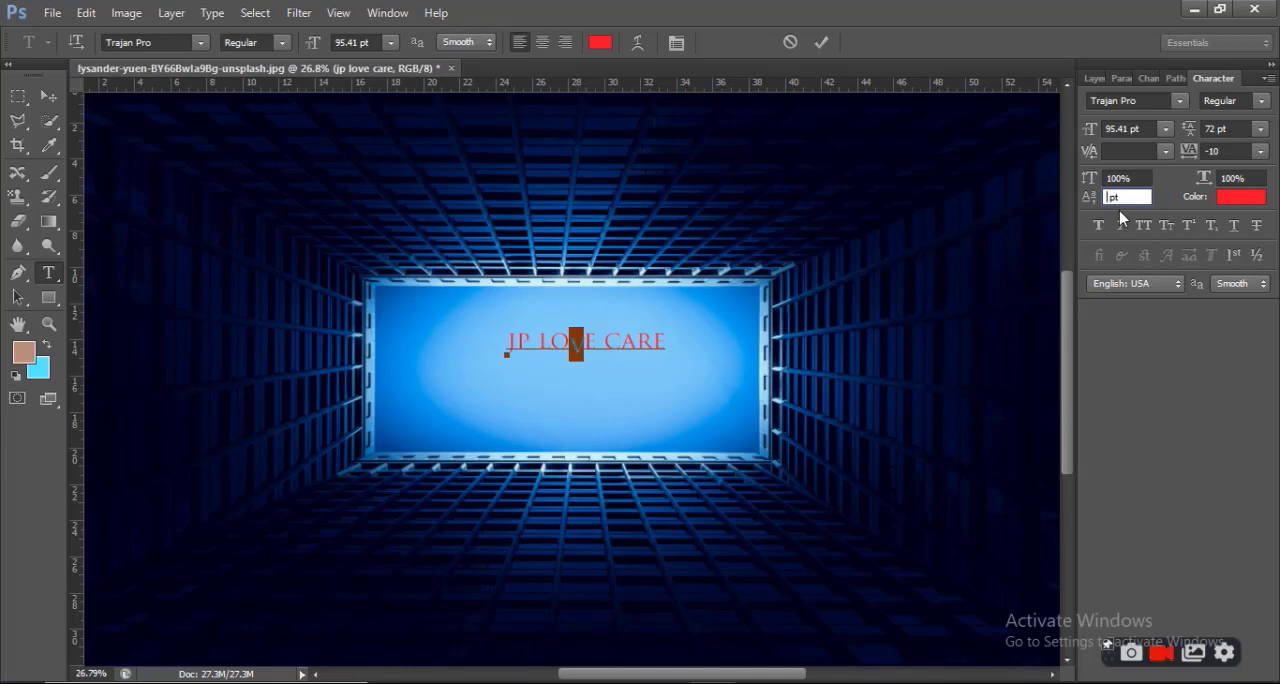
type("-35")
key("Return")
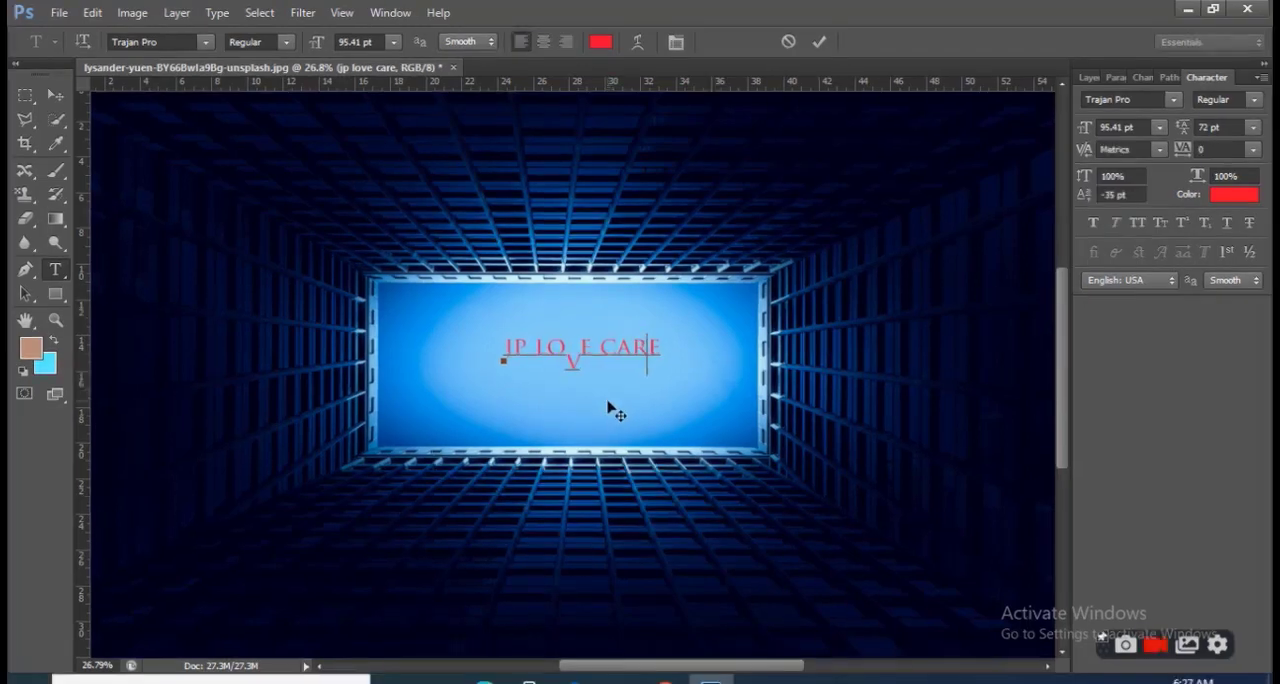
Move the text slightly down and left towards the centre of the blue rectangle and commit the text edit
left_click_drag(617, 410, 607, 415)
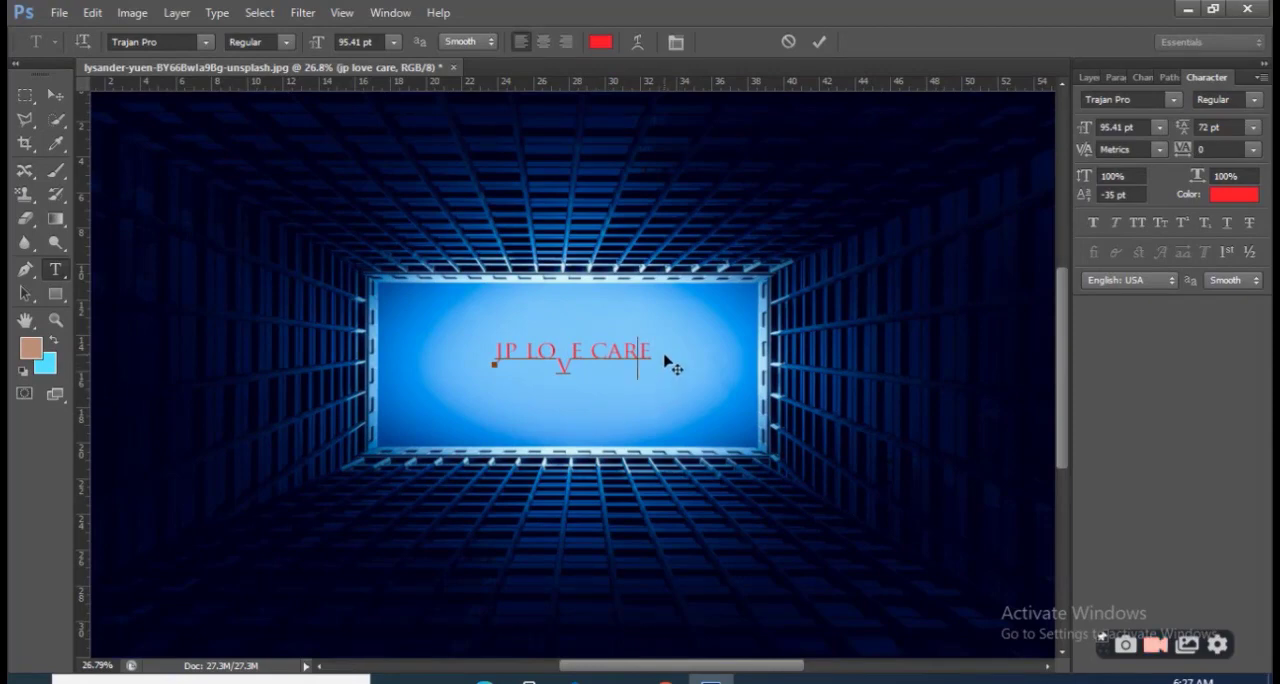
key("ctrl")
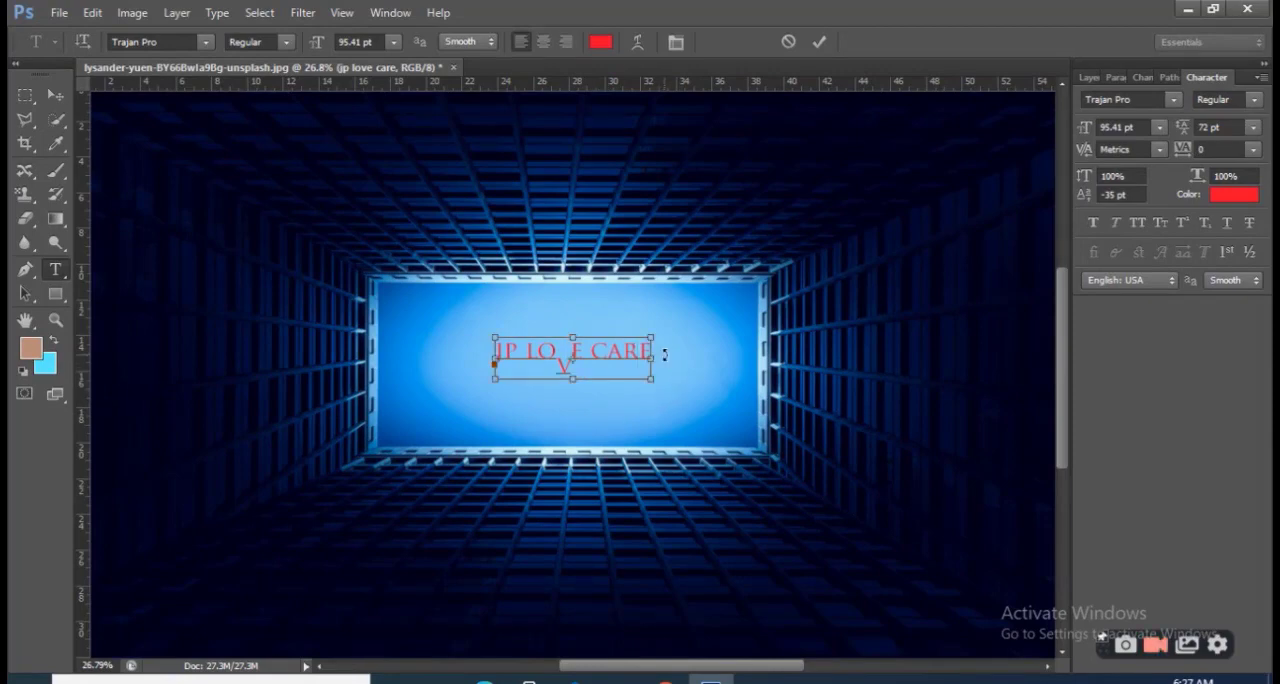
key("ctrl+Return")
Select the whole "jp love care" text and scale it up to a font size of 139.91 pt
left_click(577, 362)
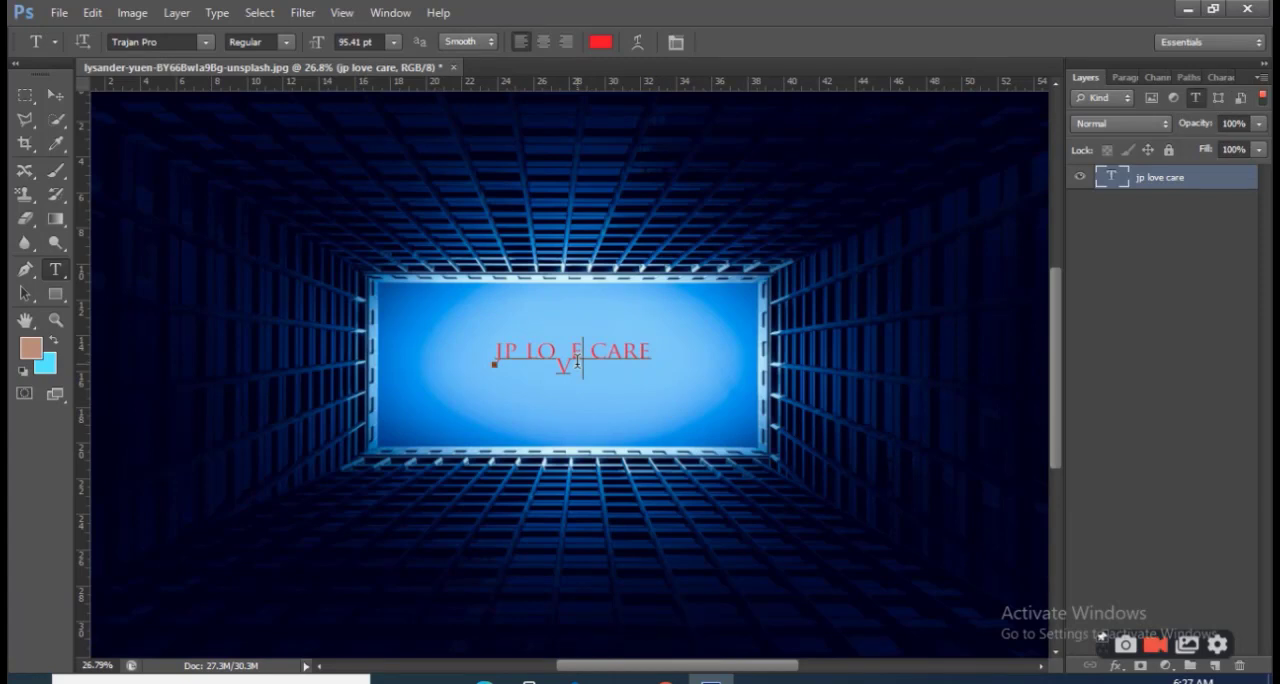
key("ctrl")
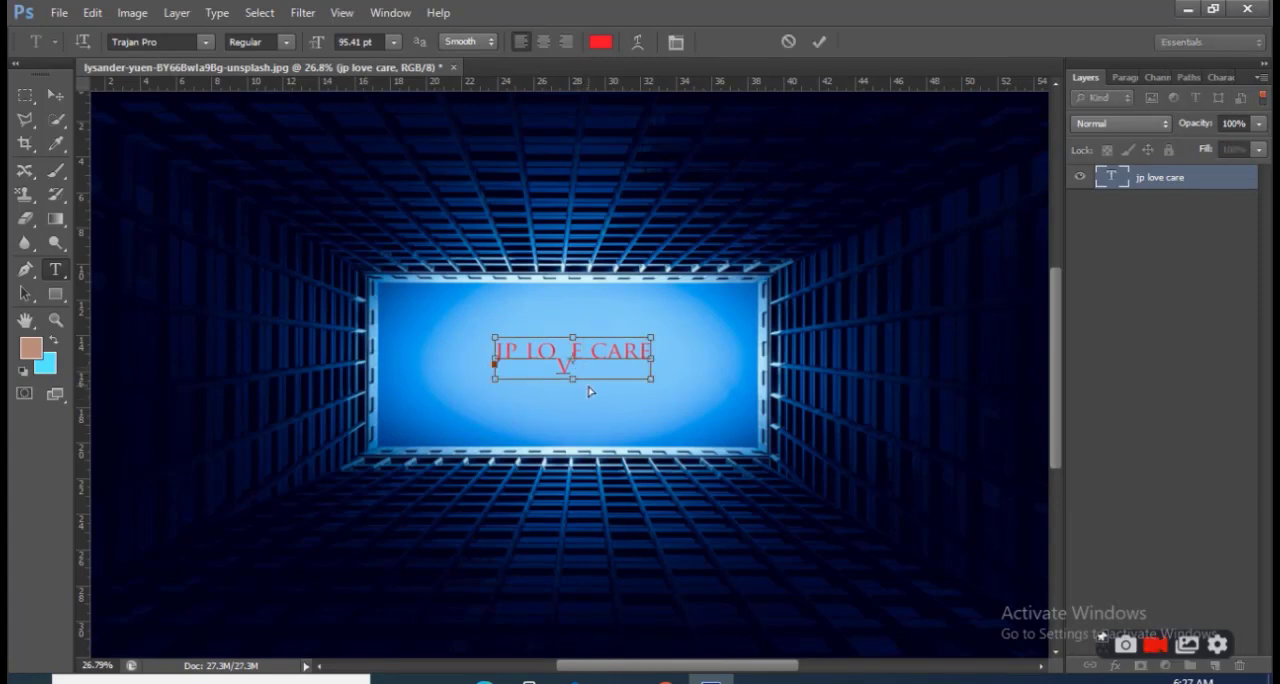
key("ctrl+a")
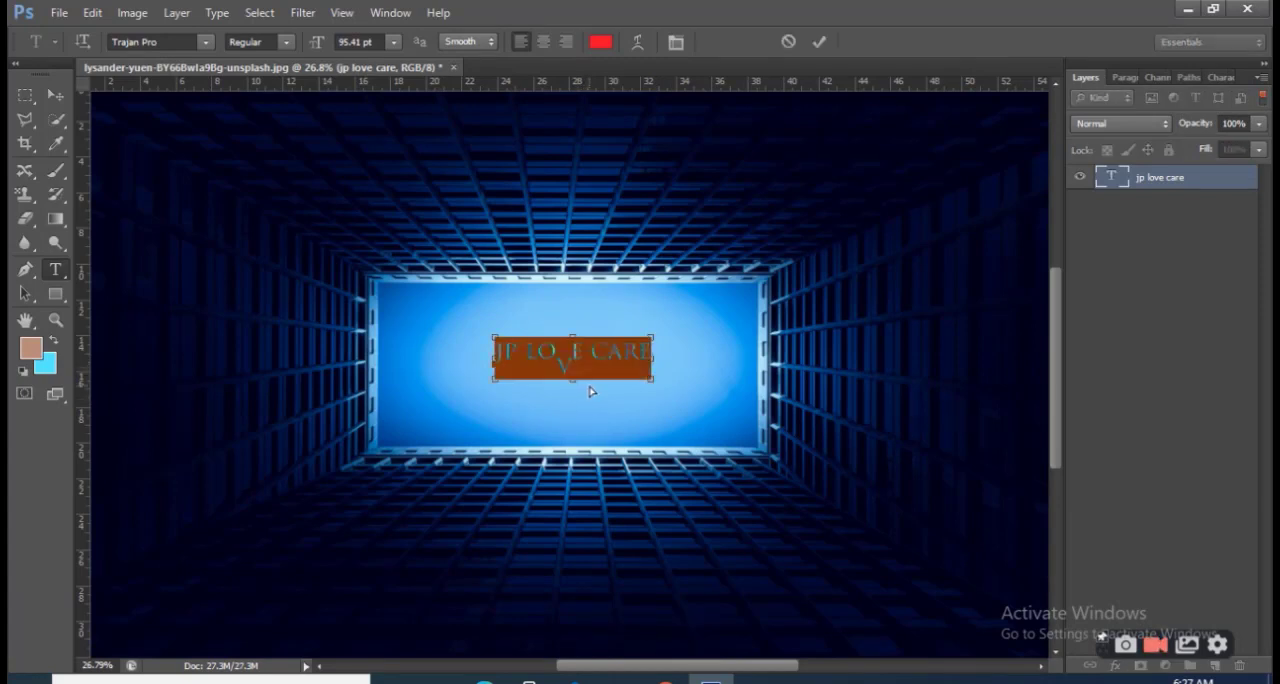
key("ctrl+t")
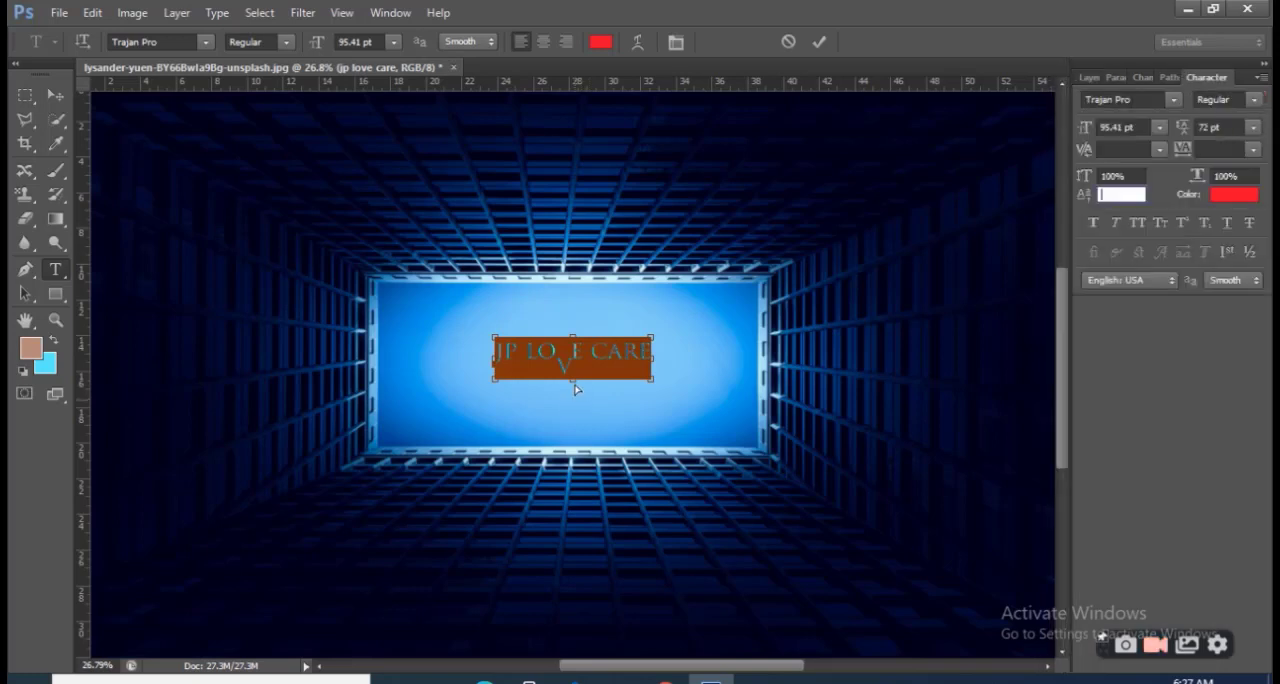
left_click_drag(657, 381, 686, 405)
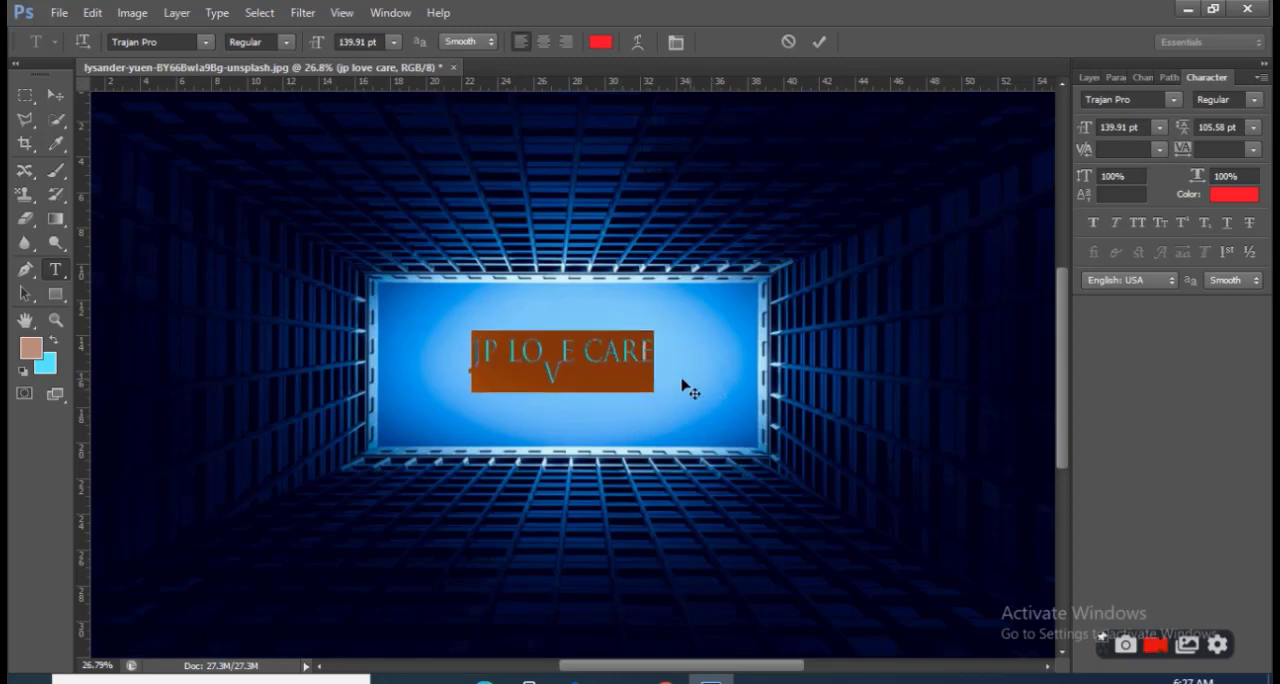
left_click(624, 360)
Examine the enlarged text and its placement in the photo at several zoom levels
scroll(655, 430, "up", 2)
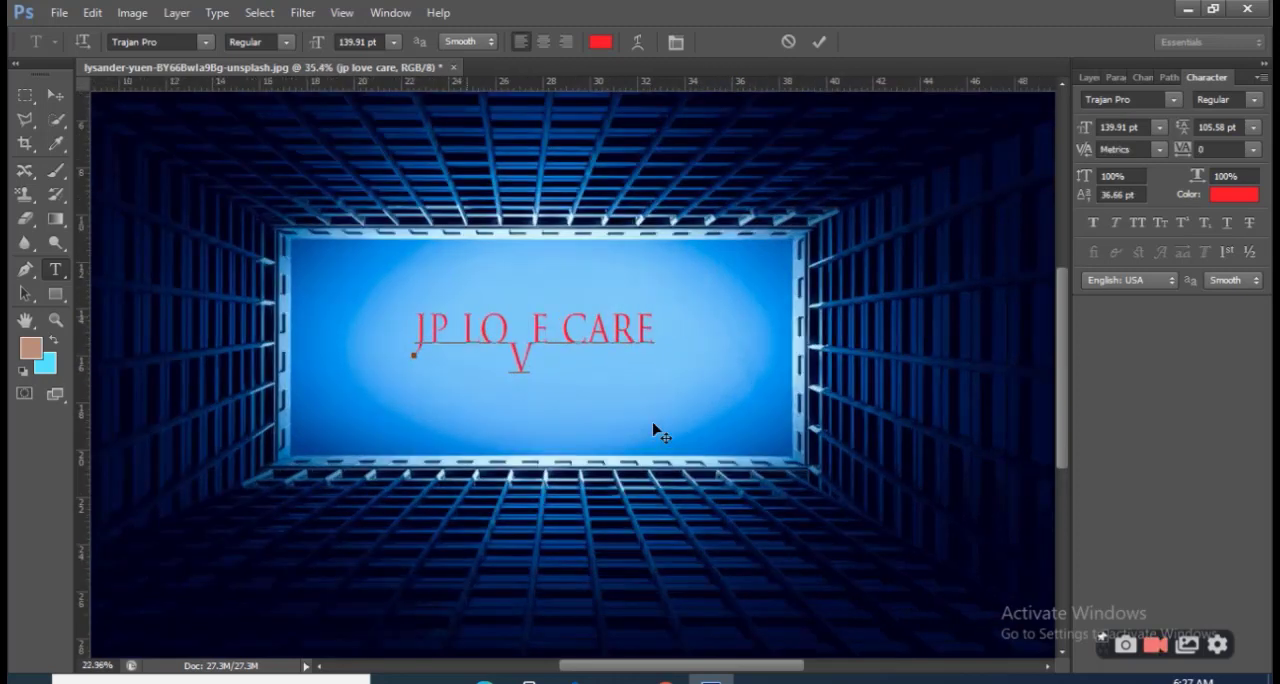
scroll(655, 430, "down", 5)
scroll(655, 430, "up", 1)
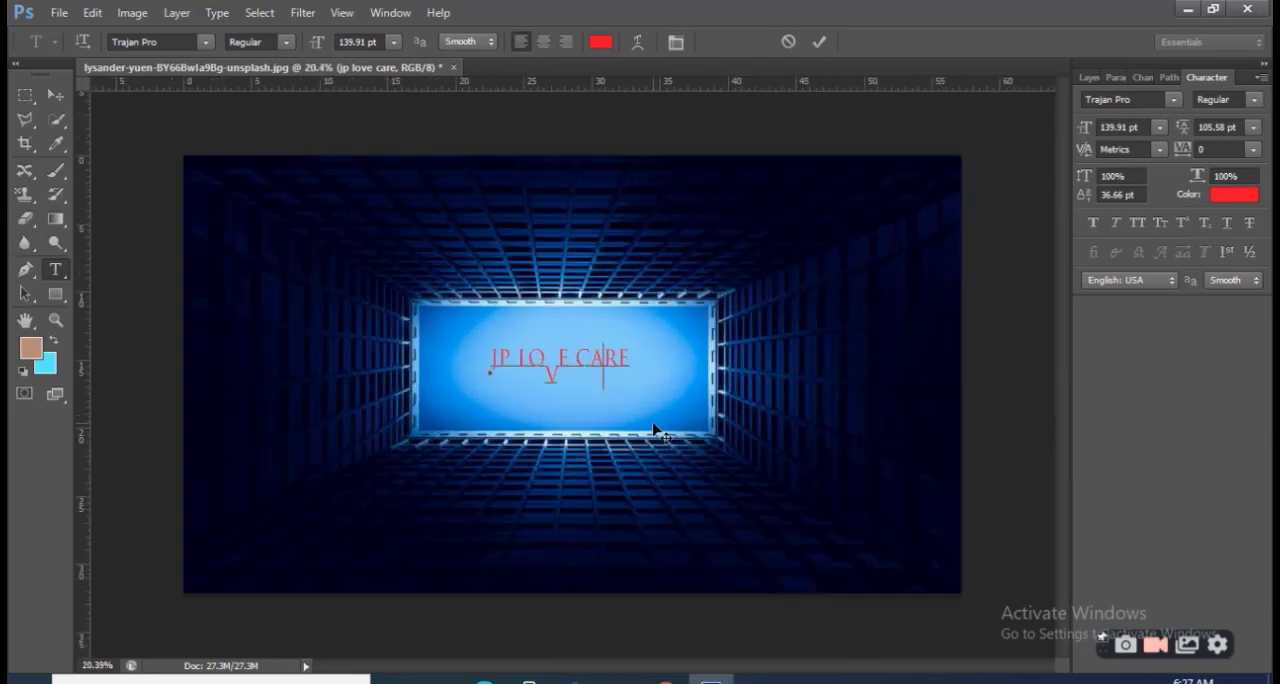
scroll(800, 448, "up", 1)
scroll(800, 448, "down", 2)
scroll(800, 450, "up", 3)
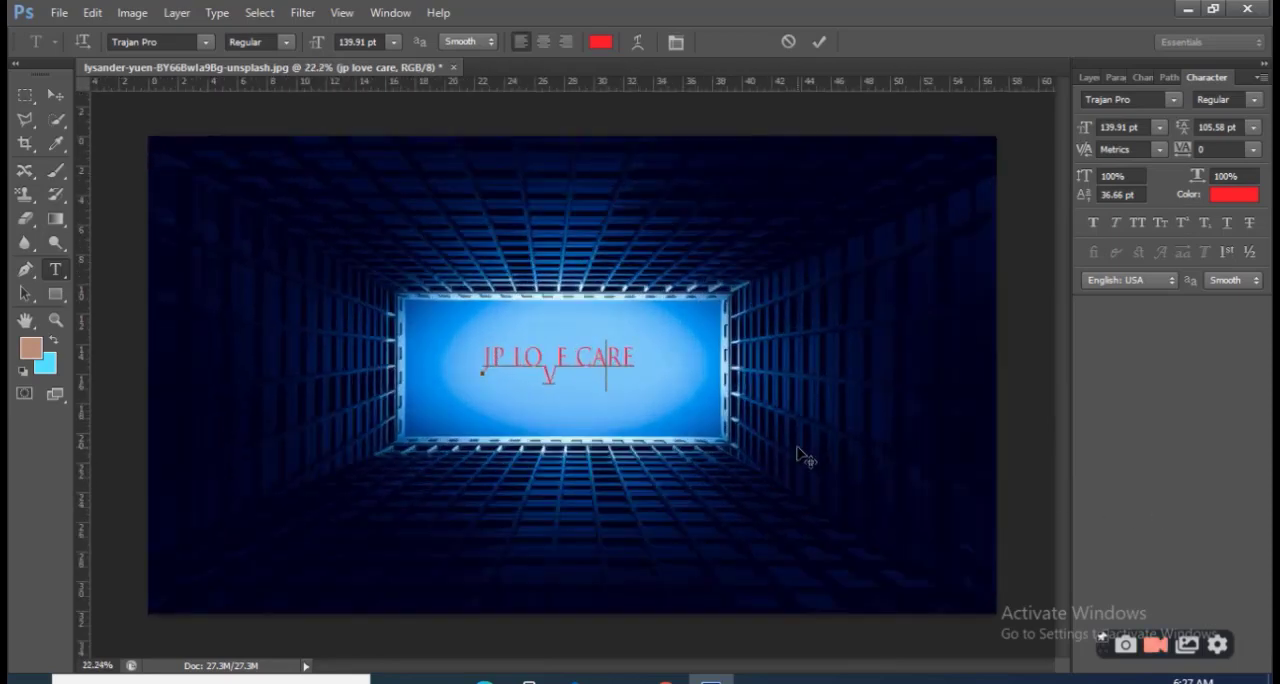
scroll(800, 456, "down", 1)
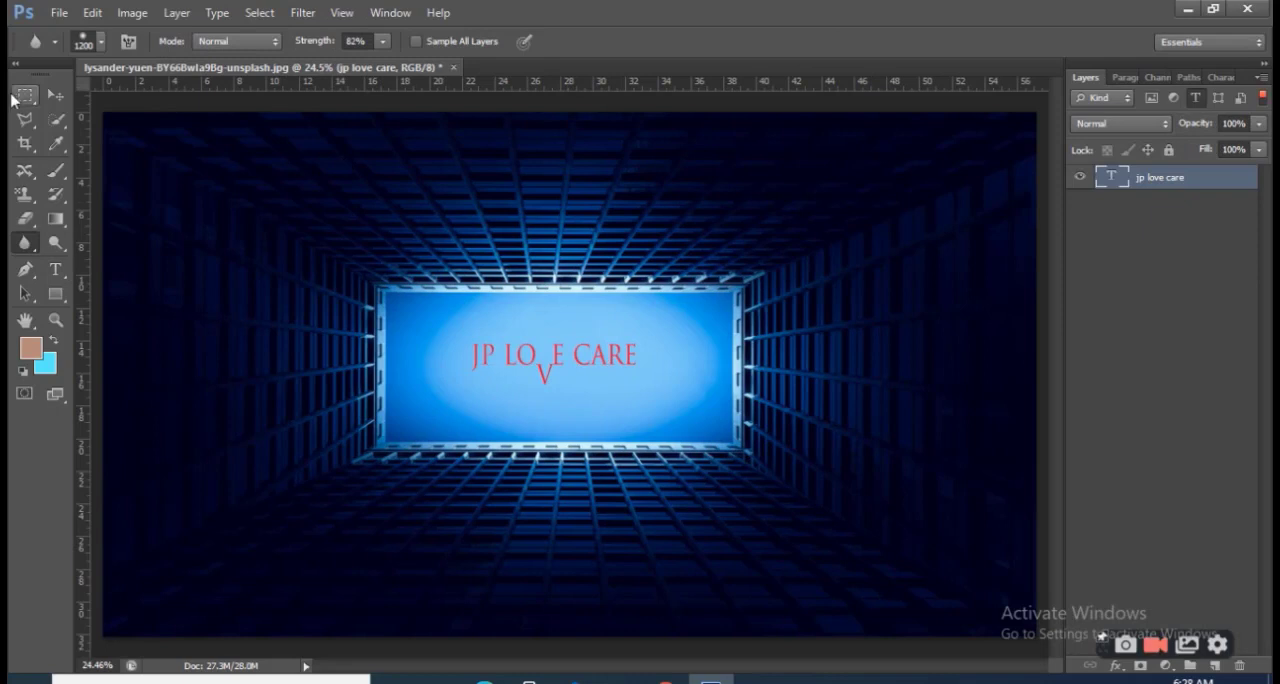
Hide and restore the side panels, and look through the paragraph, channel, path and character settings before returning to the layer list
key("shift+Tab")
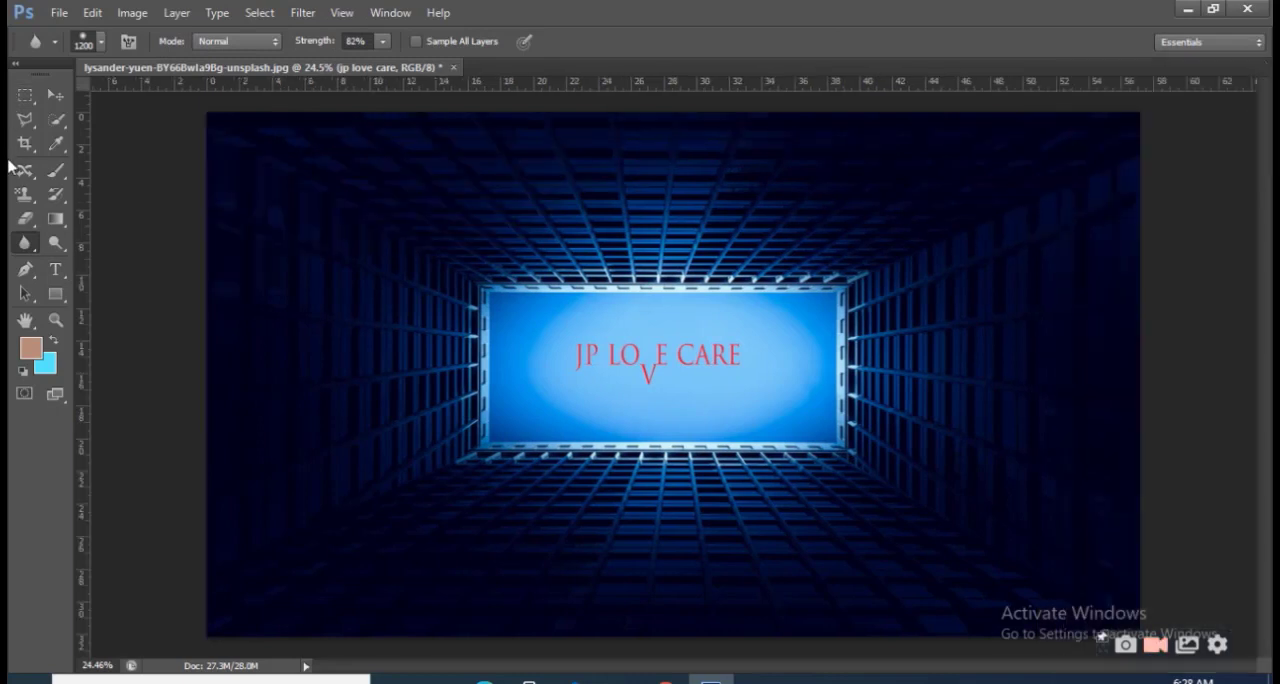
key("shift+Tab")
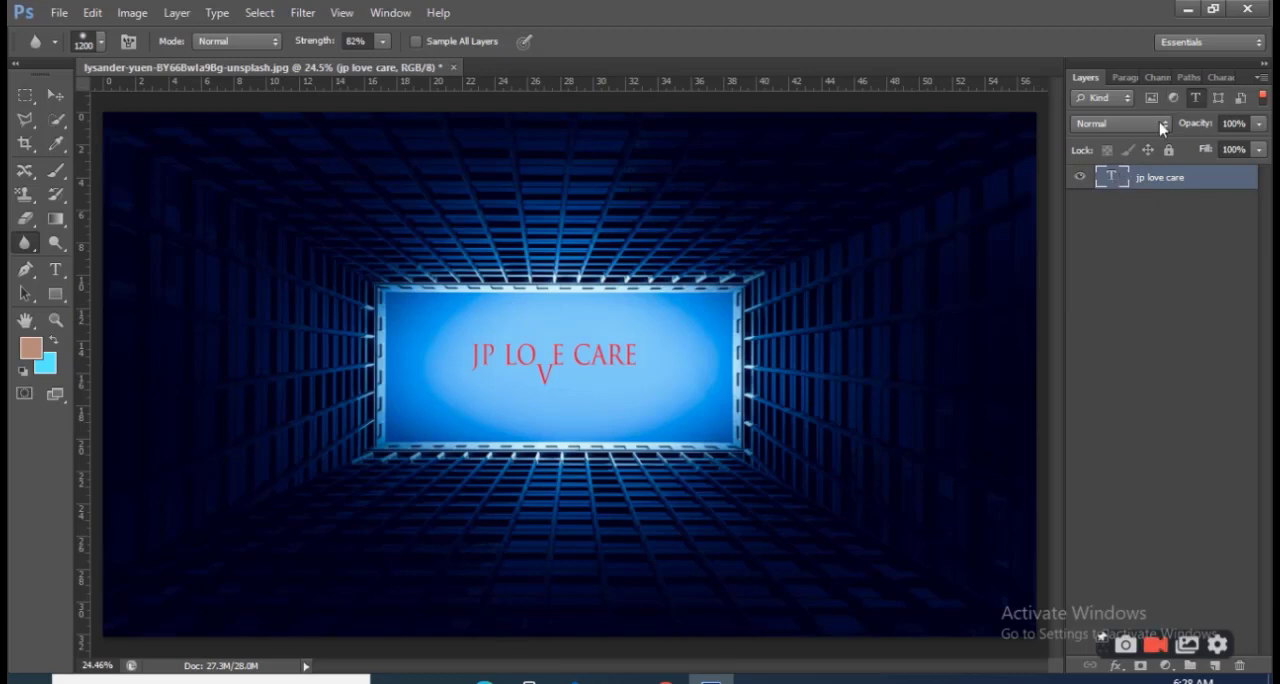
left_click(1136, 79)
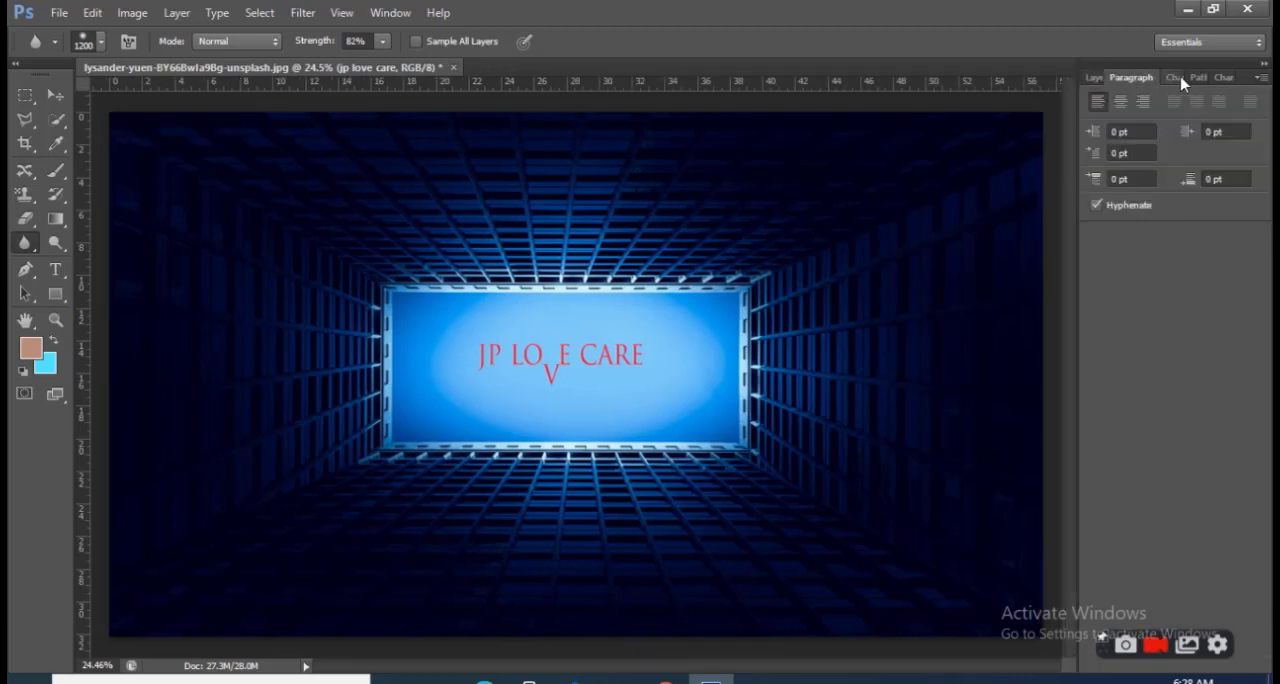
left_click(1178, 79)
left_click(1192, 79)
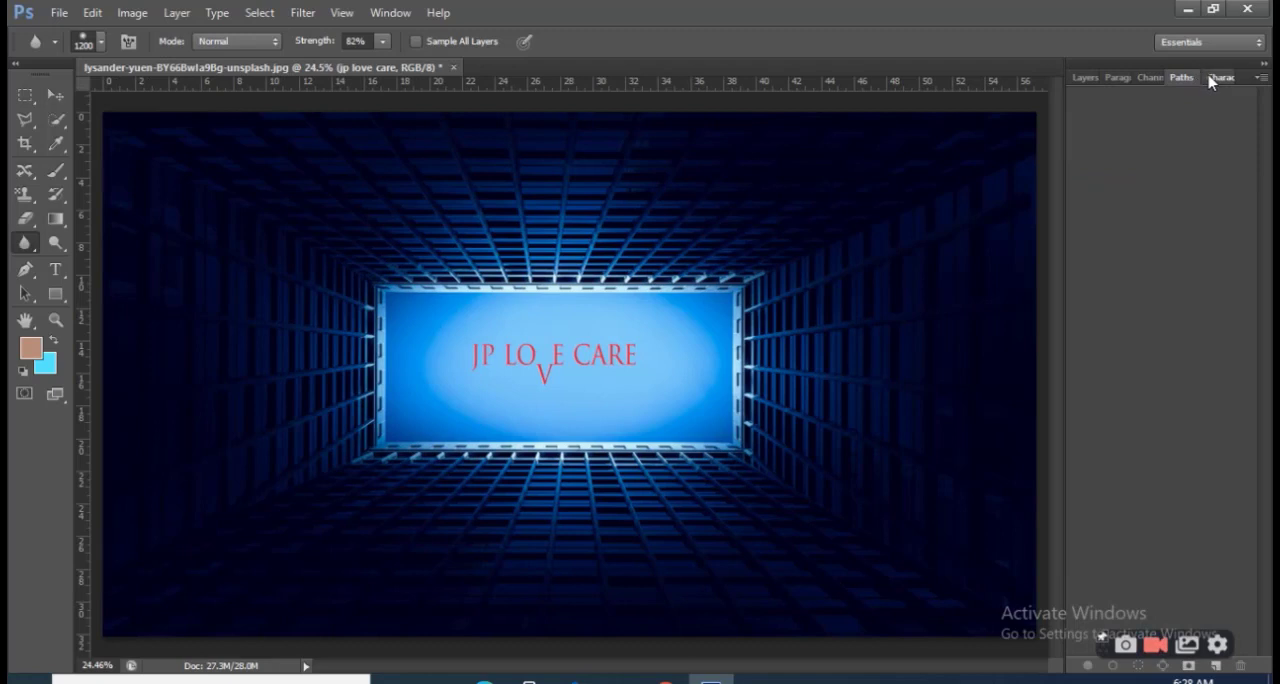
left_click(1220, 78)
left_click(1092, 78)
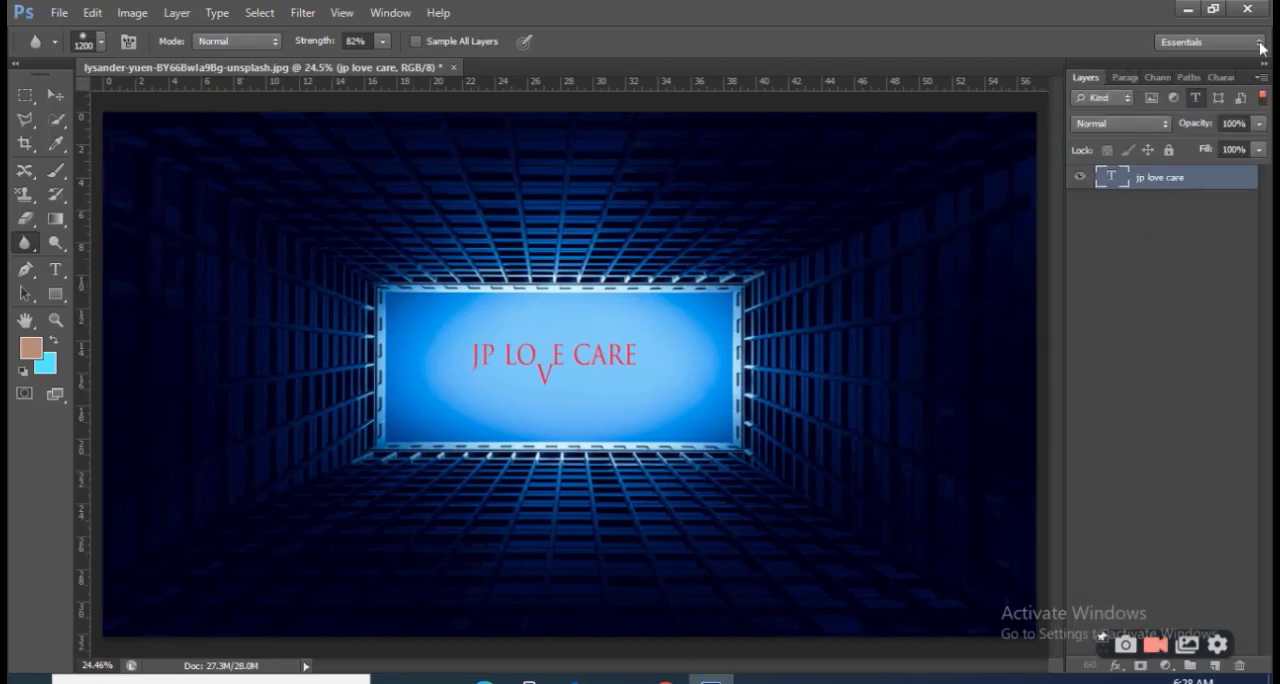
Float the Layers panel group over the canvas, close and reopen it, and dock it back at the window's edge
left_click_drag(1134, 64, 1063, 116)
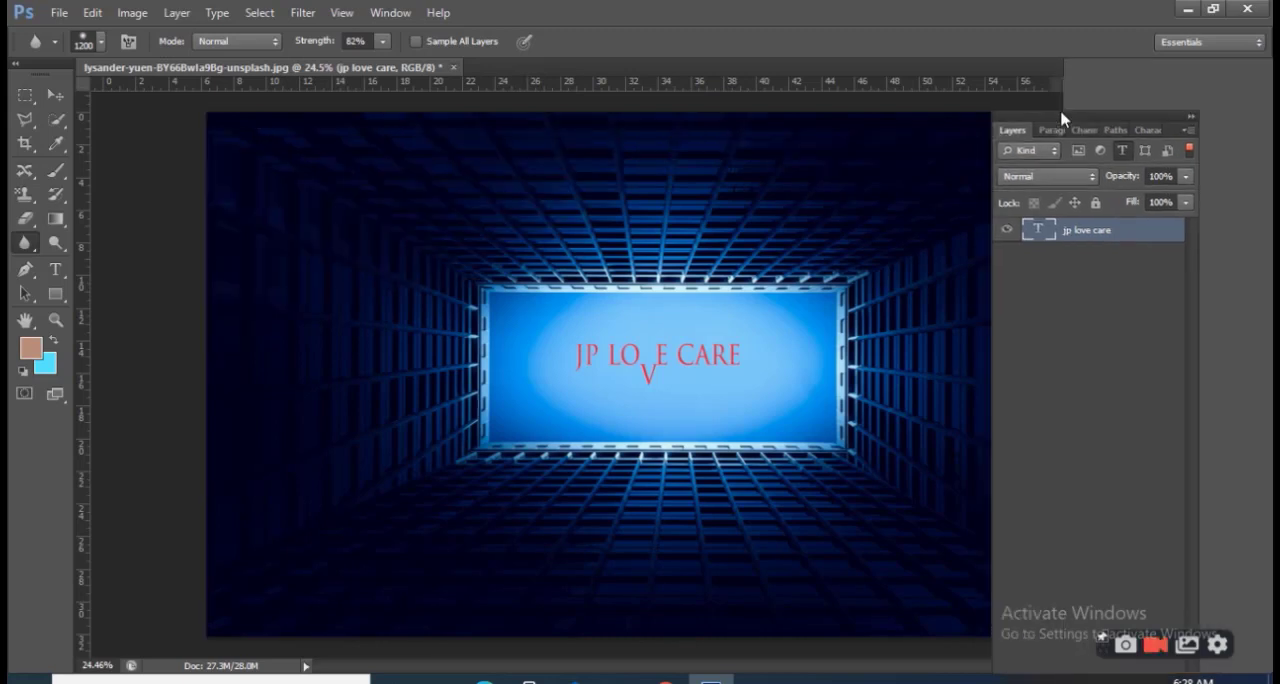
left_click(1192, 118)
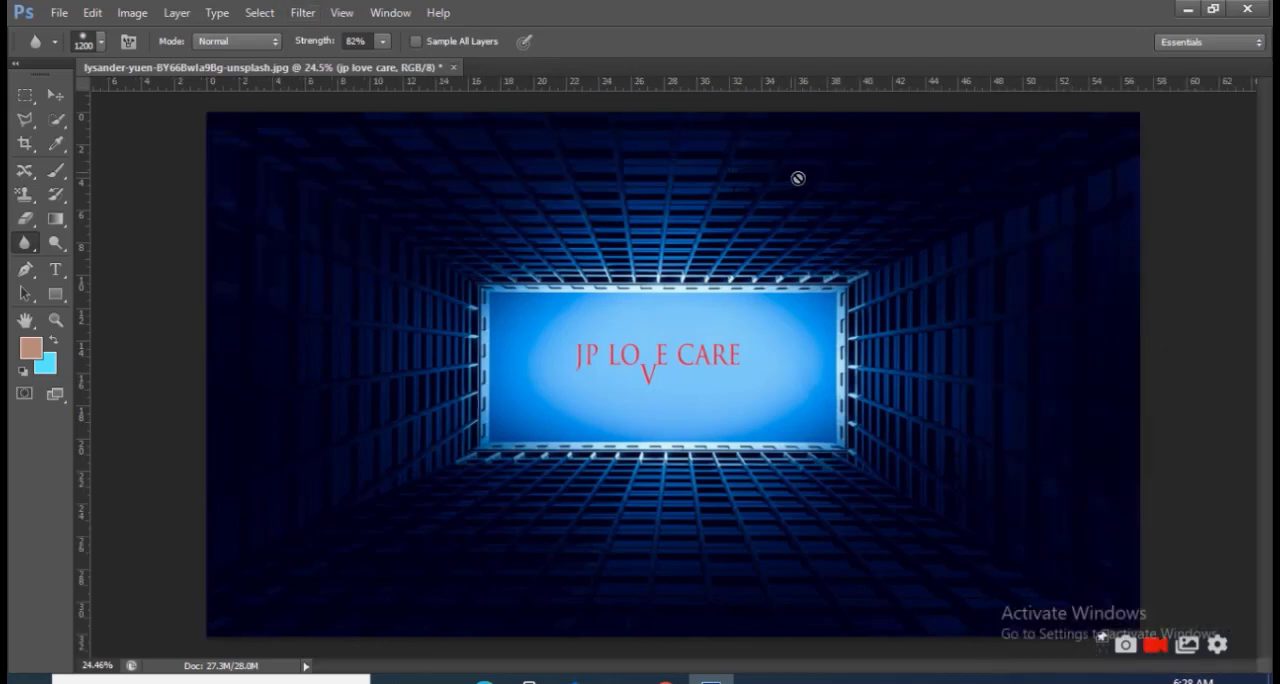
key("F7")
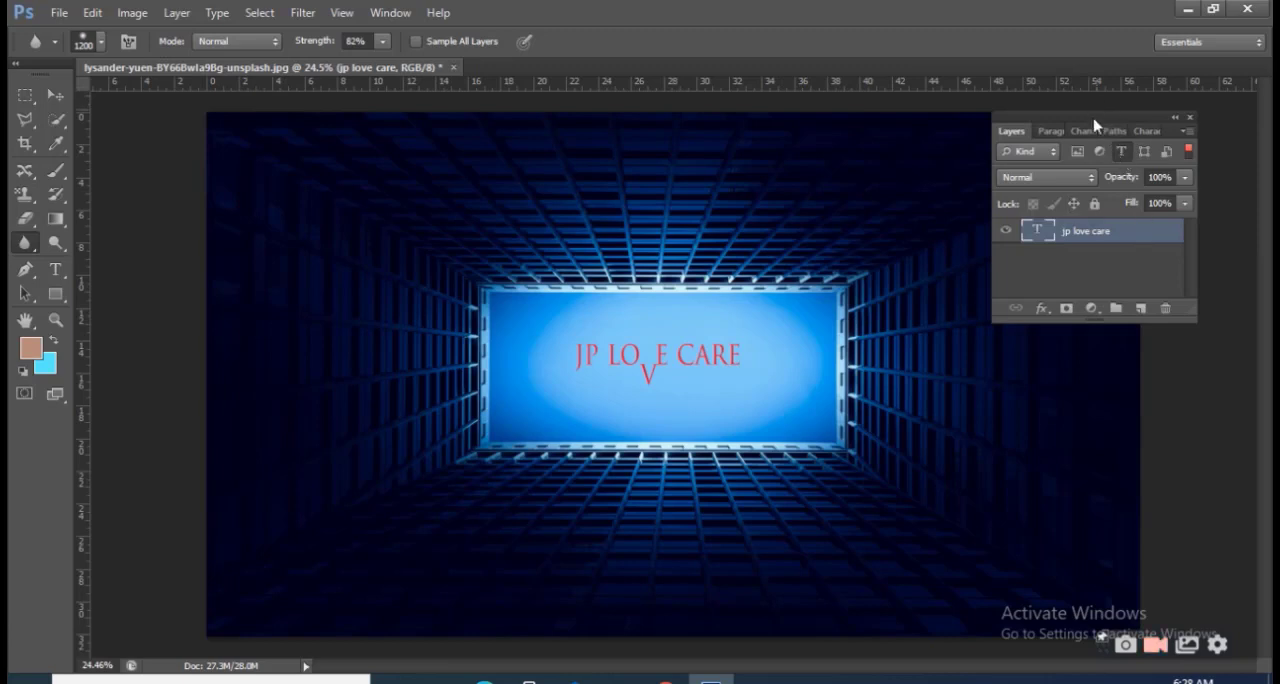
left_click(55, 94)
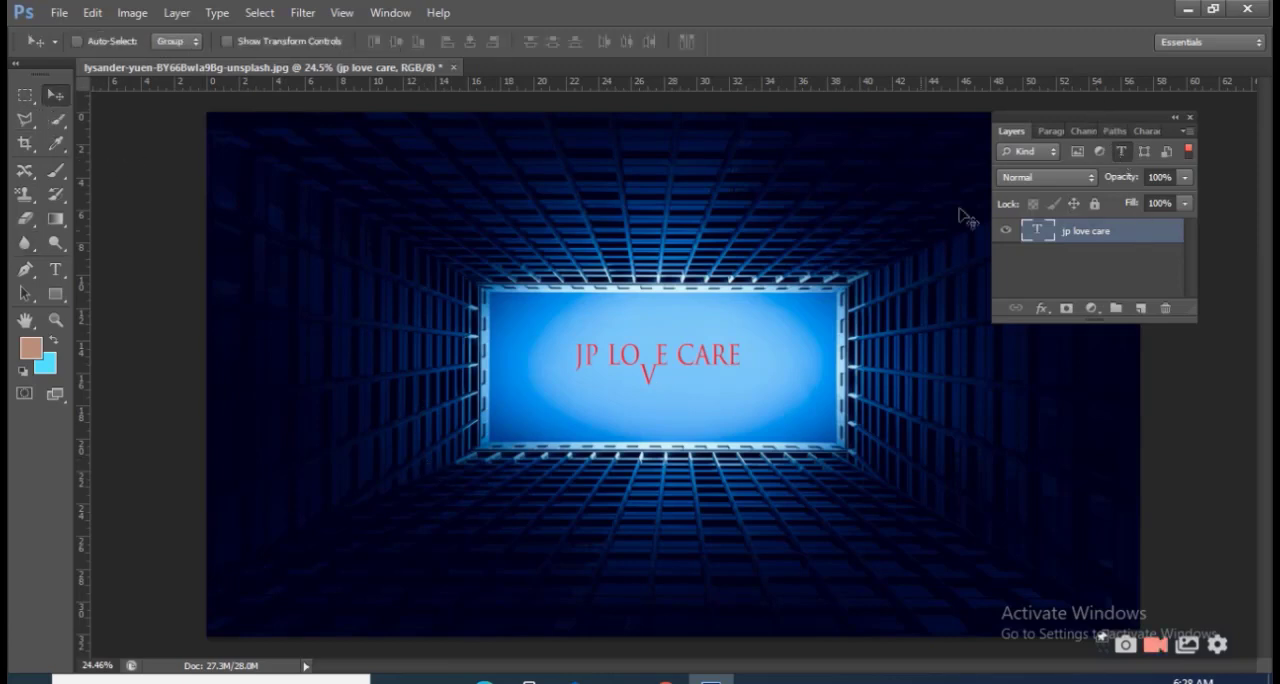
left_click(1187, 119)
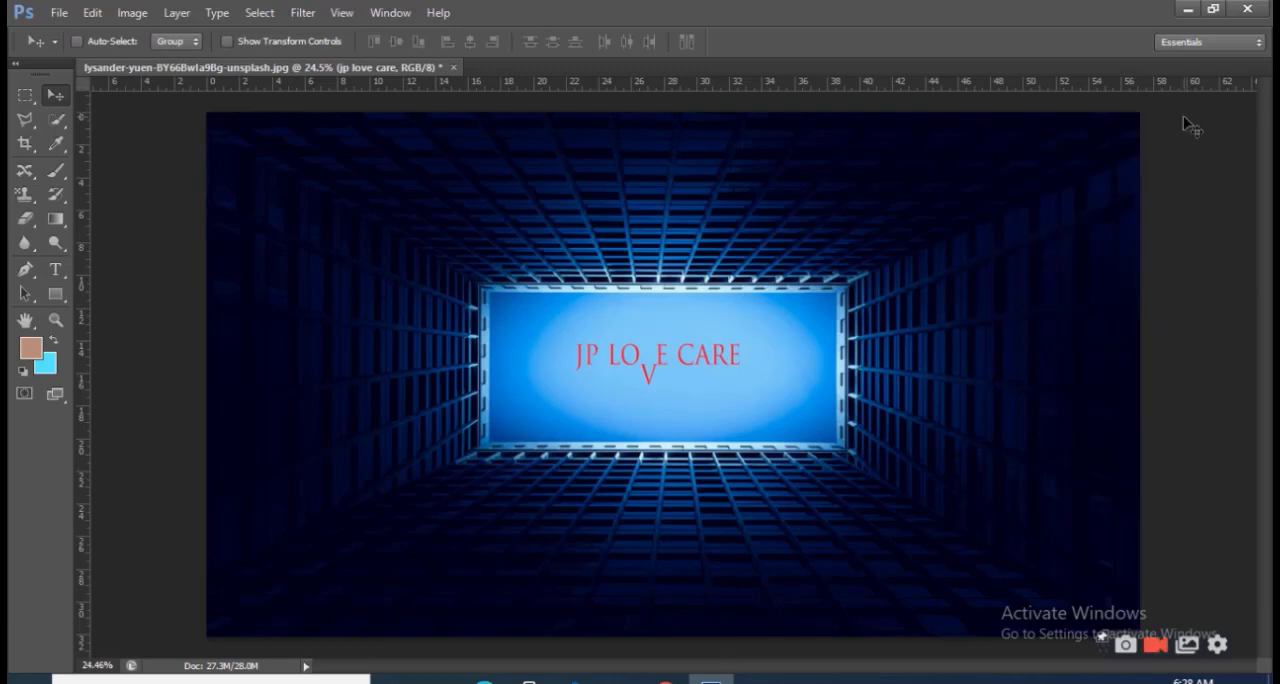
key("F7")
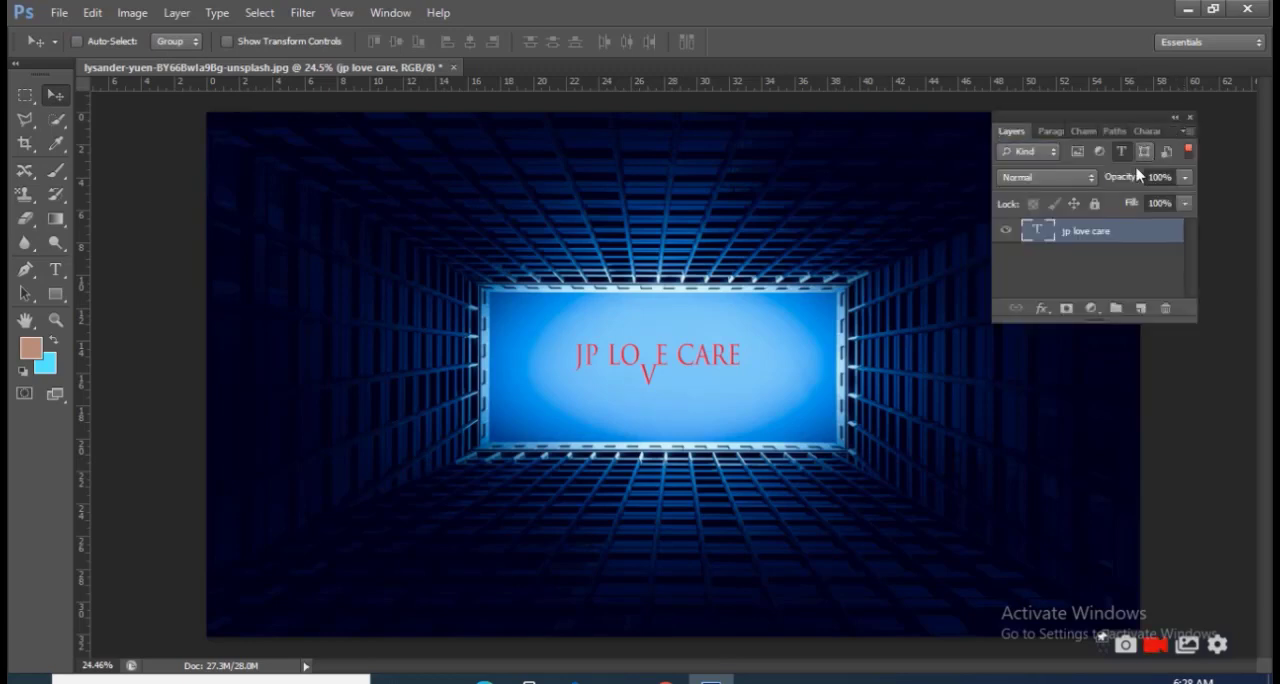
left_click_drag(1103, 121, 1272, 122)
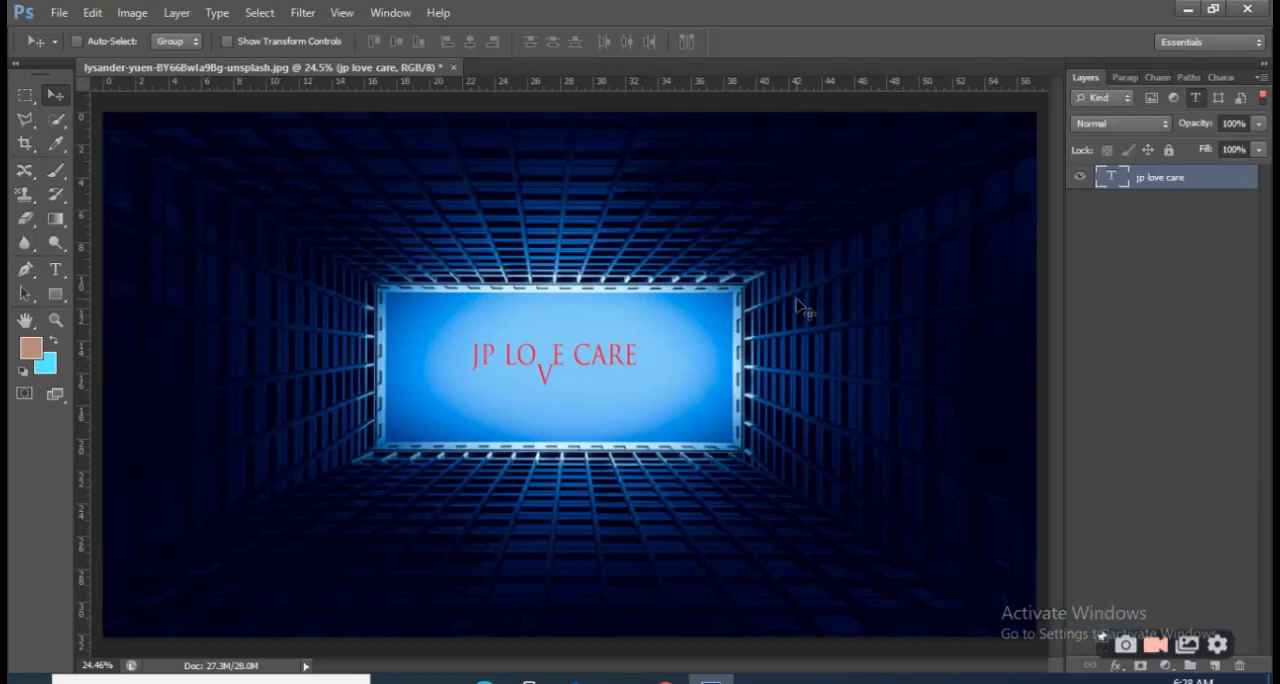
Add a layer mask to the "jp love care" text layer and create a new layer group
scroll(850, 438, "down", 2)
scroll(850, 446, "up", 2)
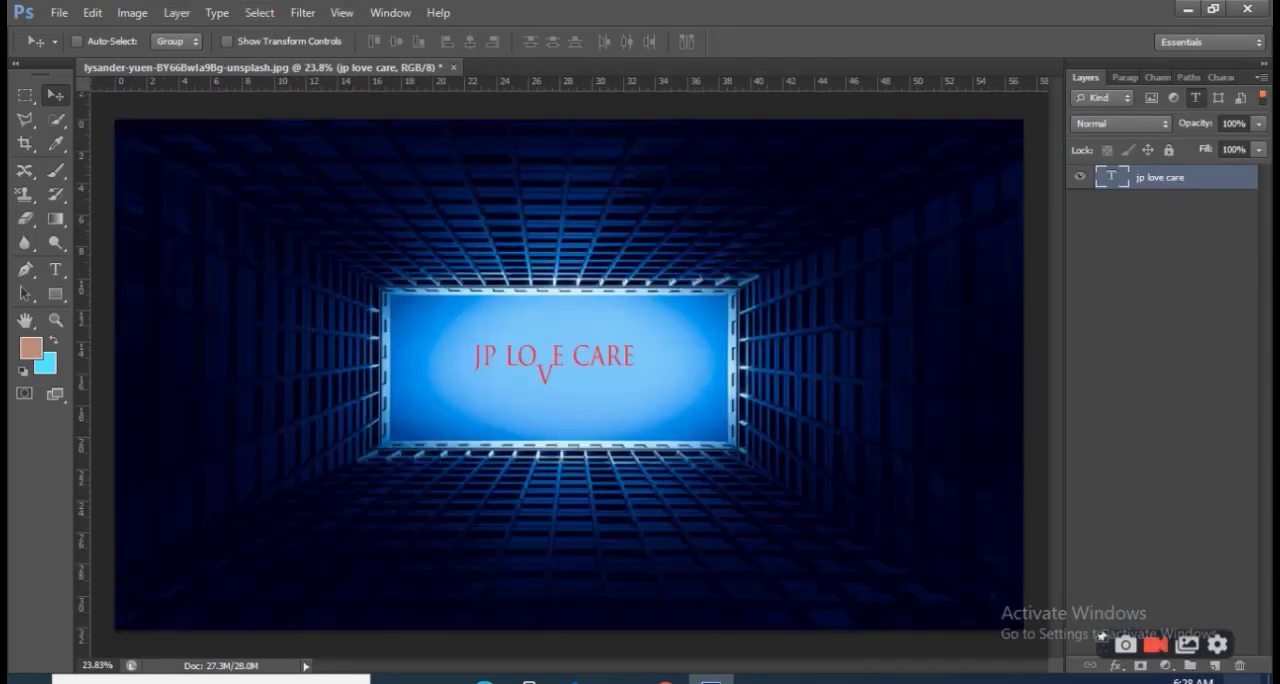
left_click(1141, 666)
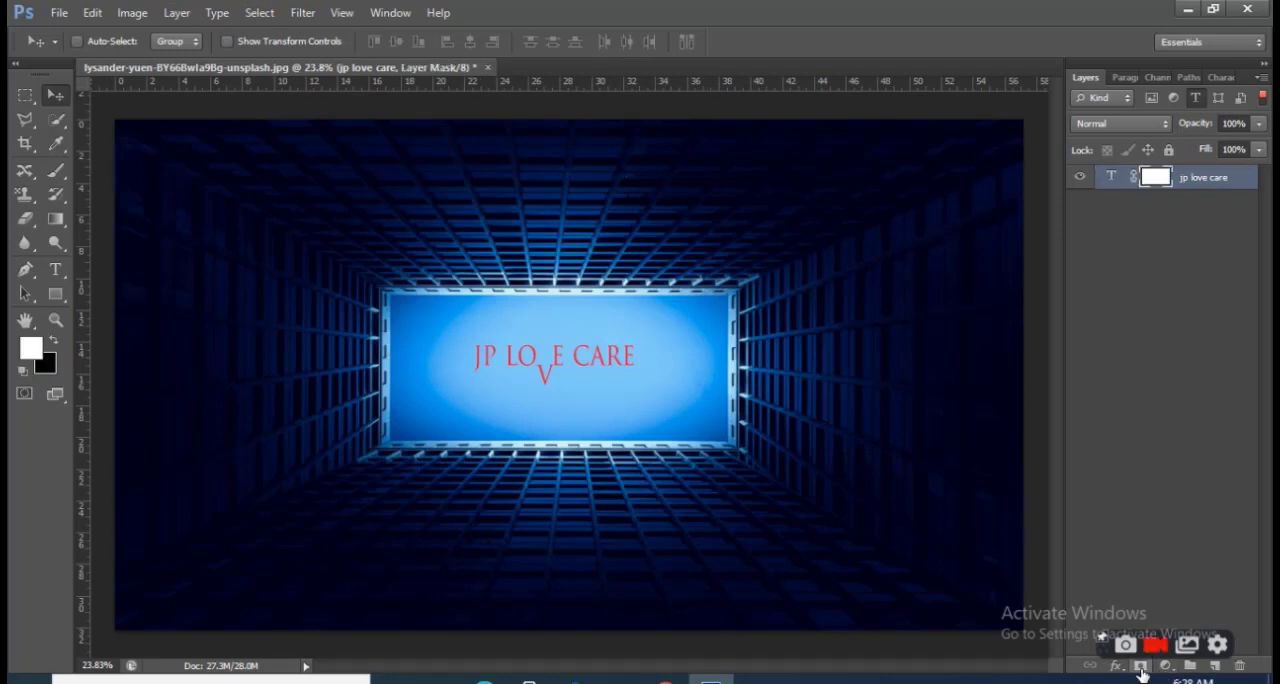
left_click(1193, 668)
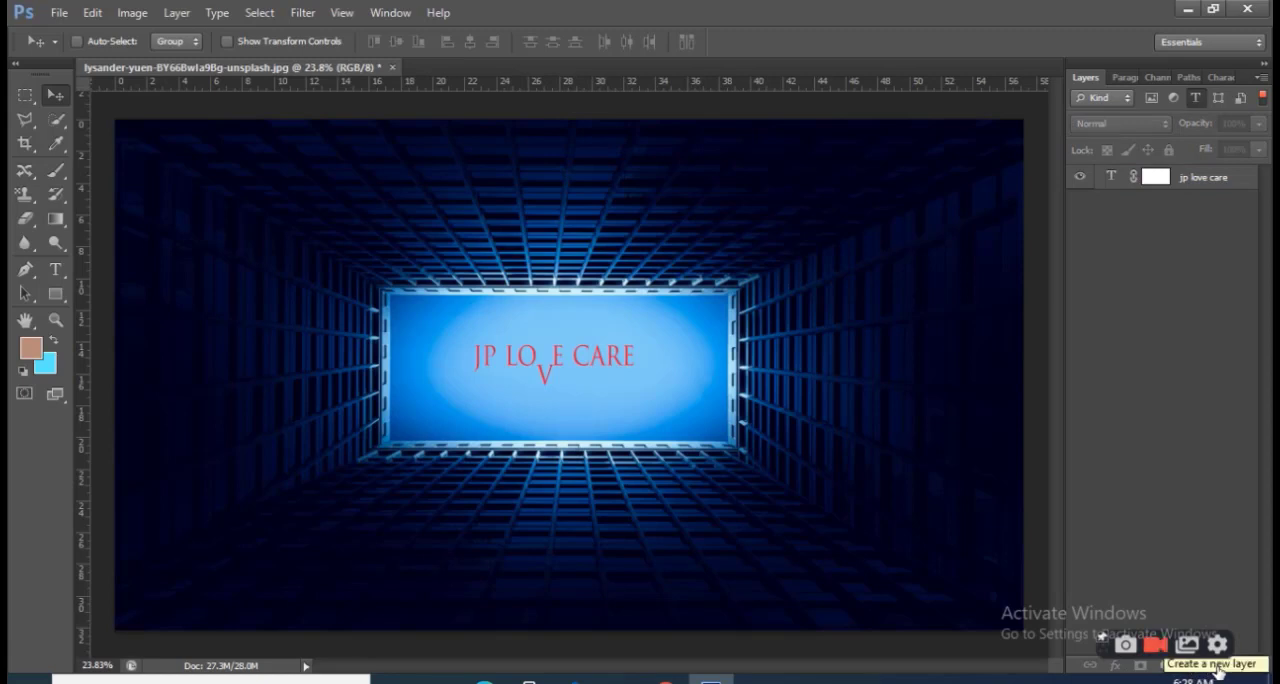
Toggle the visibility of the "jp love care" layer to compare the photo with and without the text
left_click(1081, 178)
left_click(1081, 178)
left_click(1081, 178)
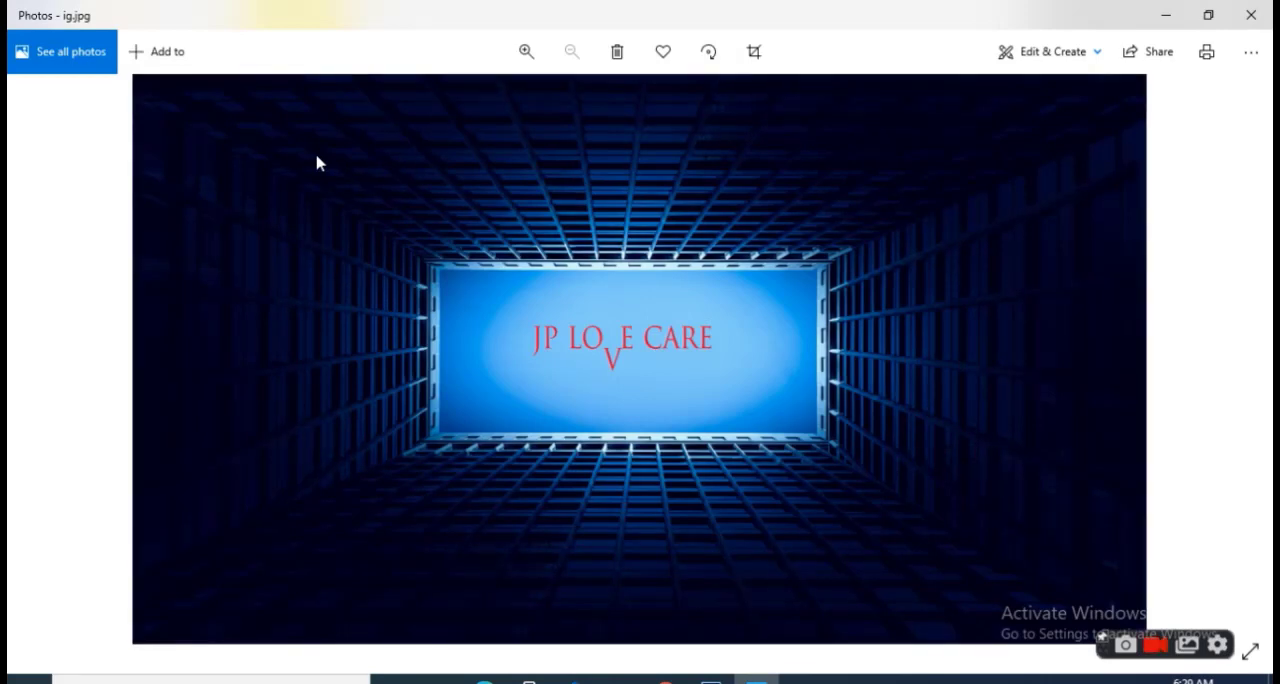
Compare the exported ig.jpg with the original lysander-yuen-BY66Bwla9Bg-unsplash.jpg by switching back and forth in Photos
key("Right")
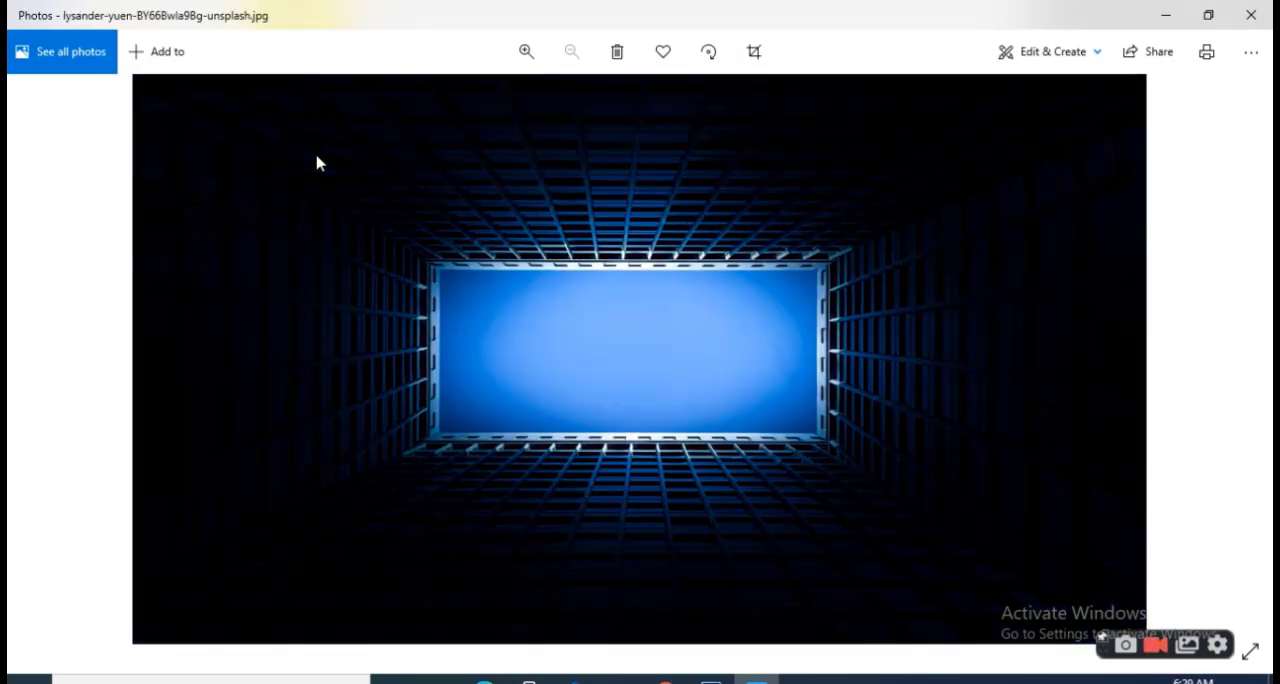
key("Left")
key("Right")
key("Left")
key("Right")
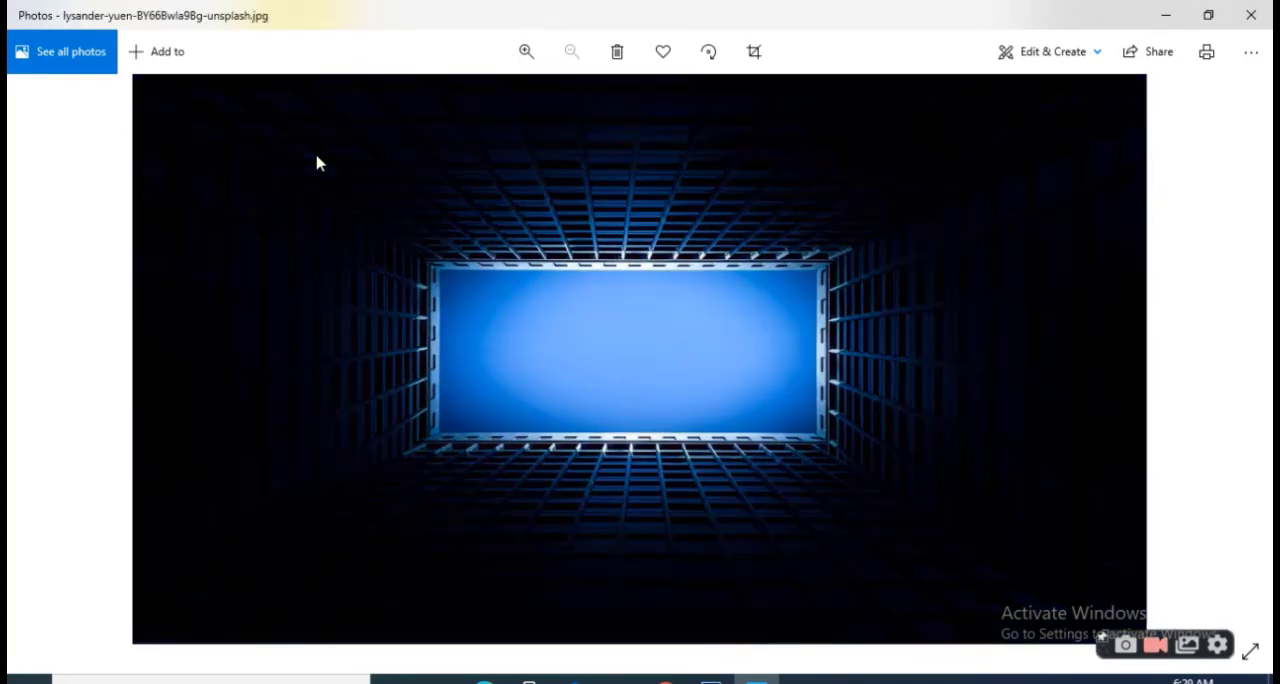
key("Left")
key("Right")
key("Left")
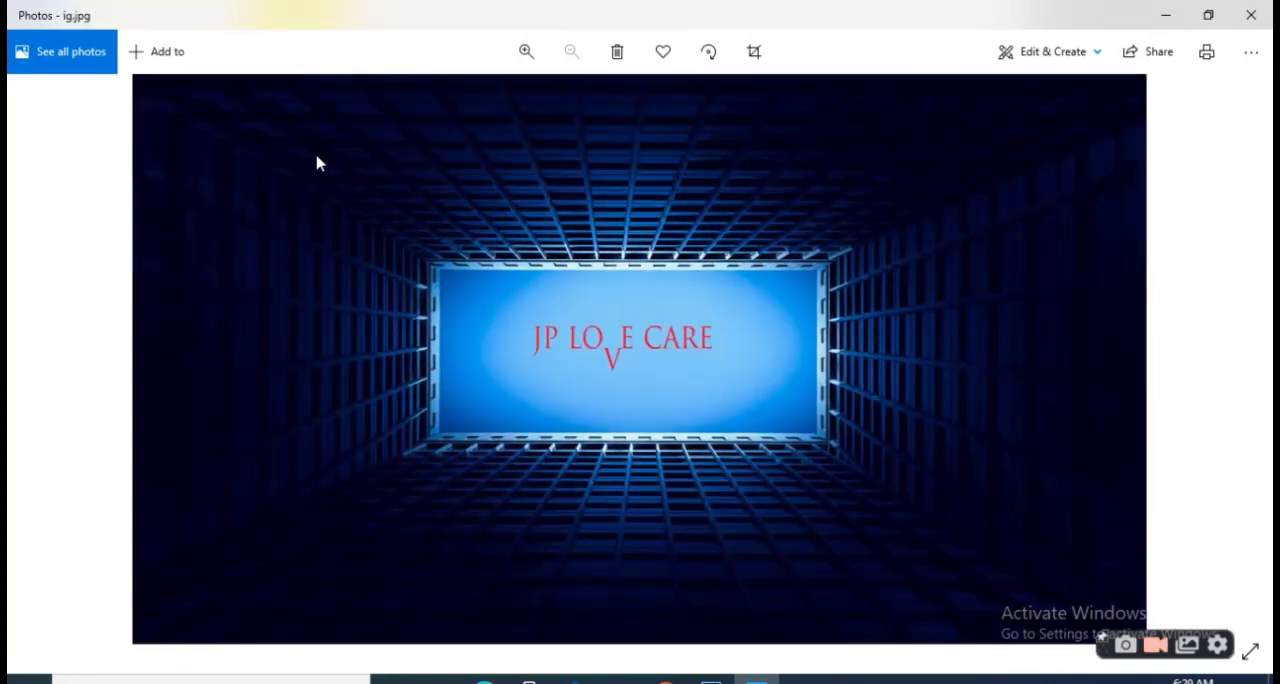
key("Right")
key("Left")
key("Right")
key("Left")
key("Left")
key("Right")
key("Left")
key("Right")
key("Left")
key("Right")
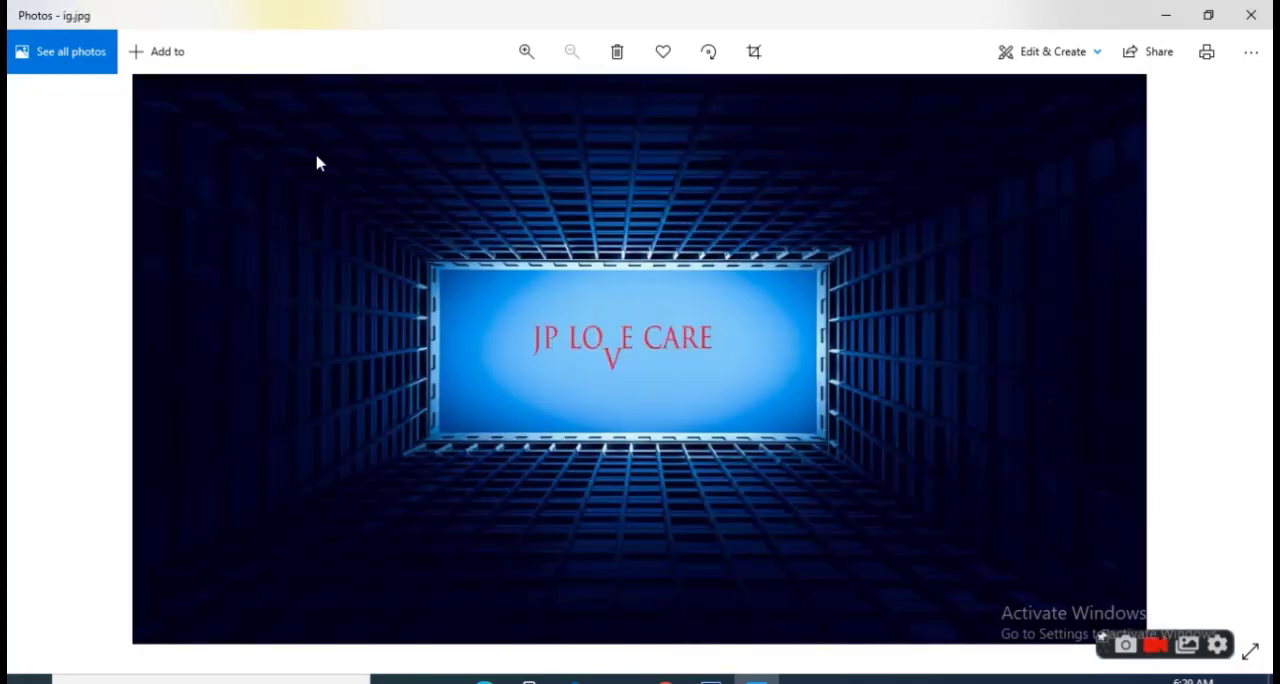
key("Left")
key("Right")
key("Left")
key("Right")
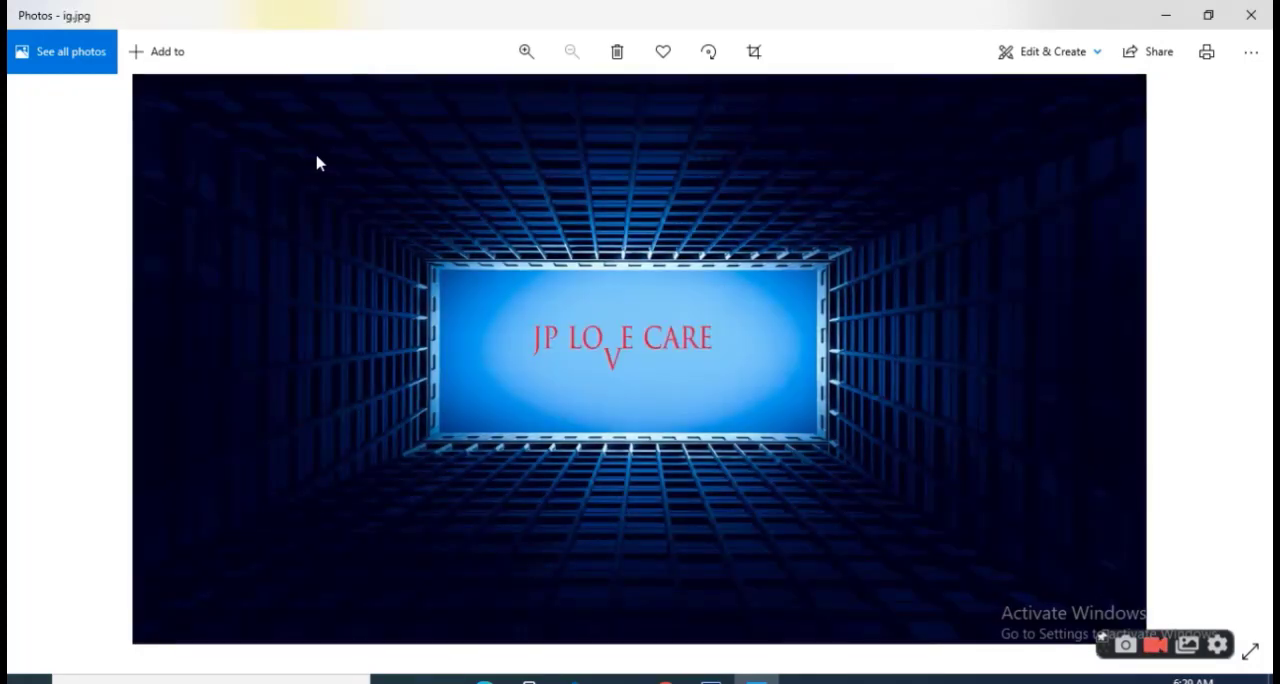
Close the photo viewer and the Downloads folder to return to the edited image in Photoshop
left_click(1249, 14)
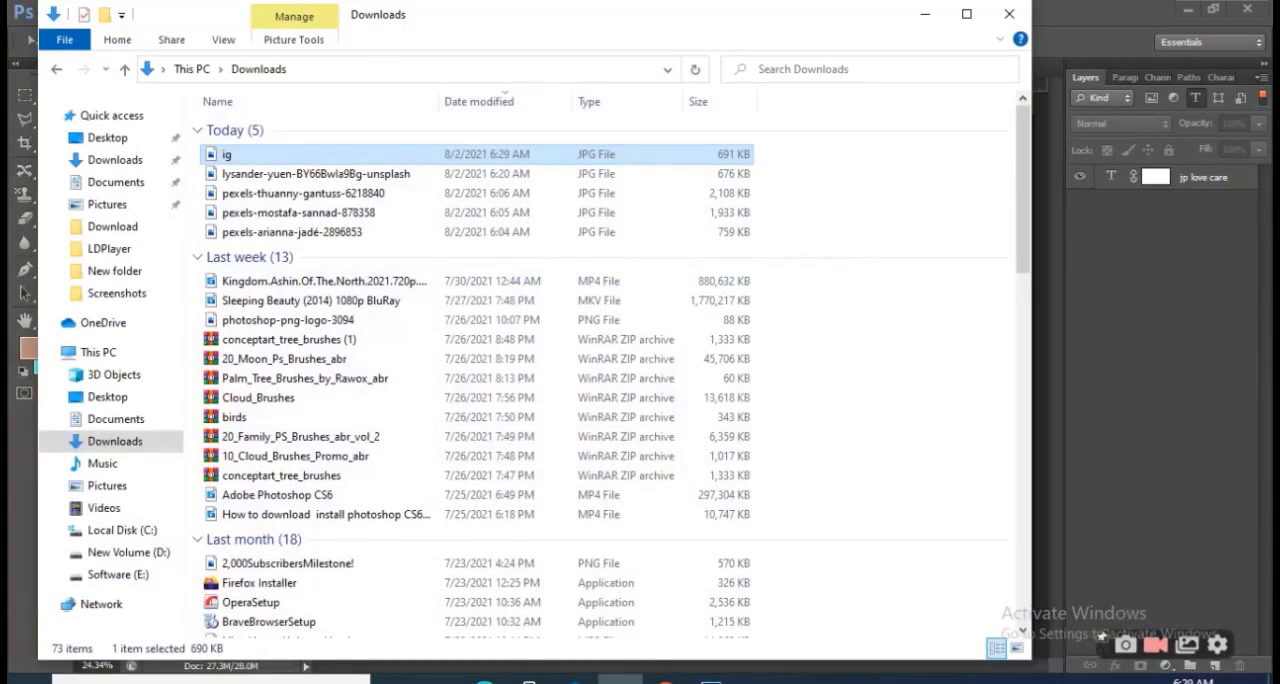
left_click(1009, 14)
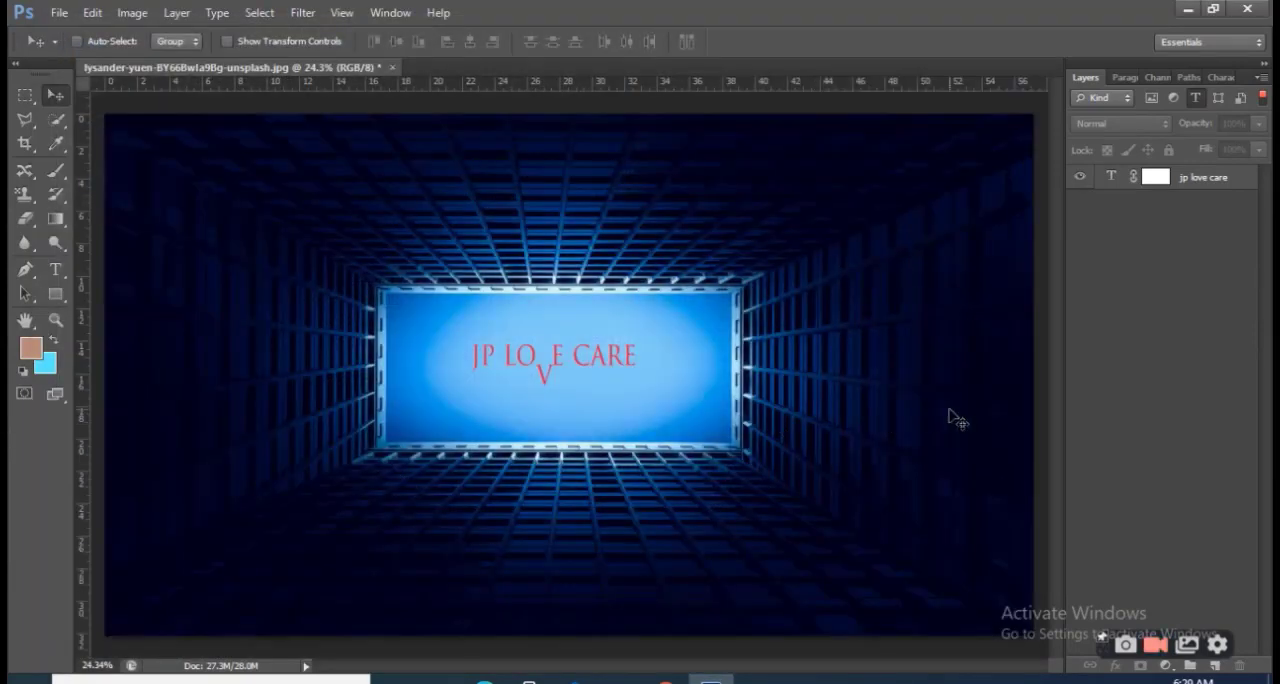
scroll(950, 414, "up", 1)
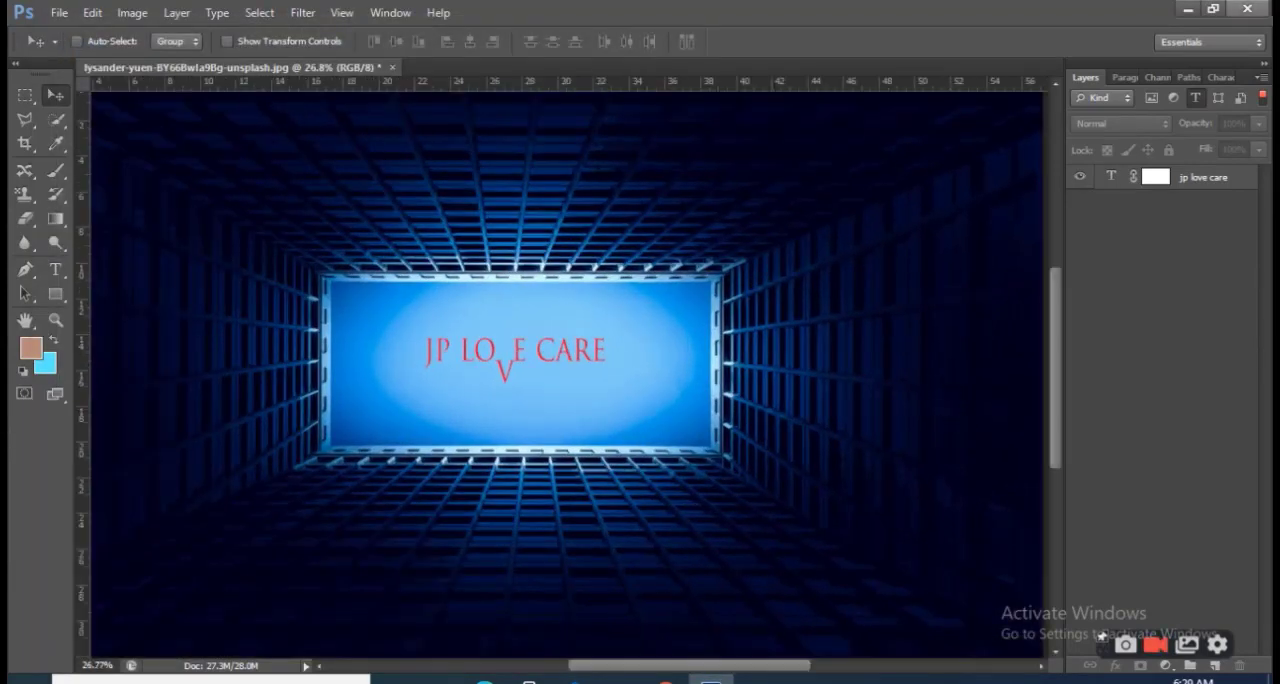